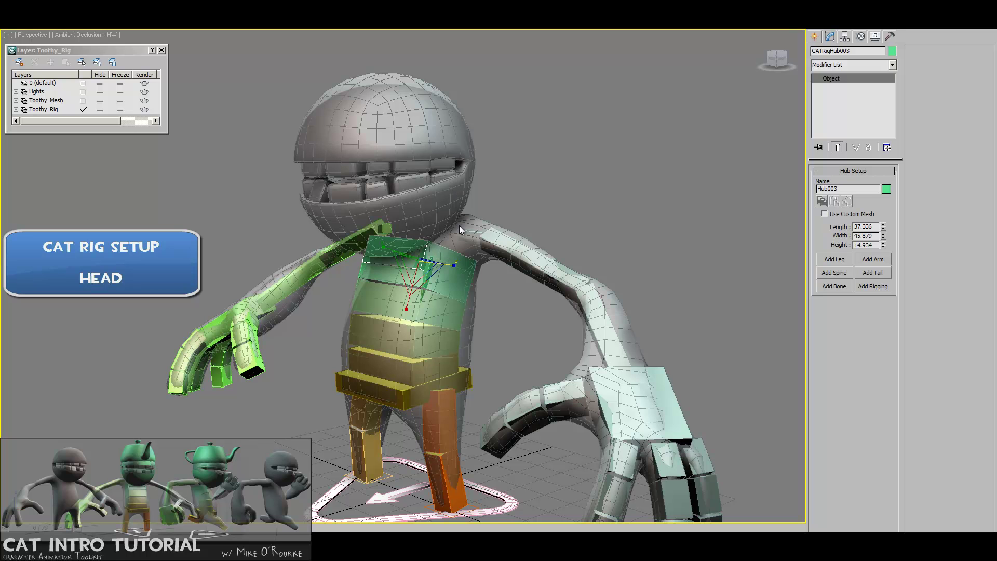
Try adding a spine above the chest hub and moving its end hub down toward the base of the head.
middle_click_drag(445, 253, 522, 244, "alt")
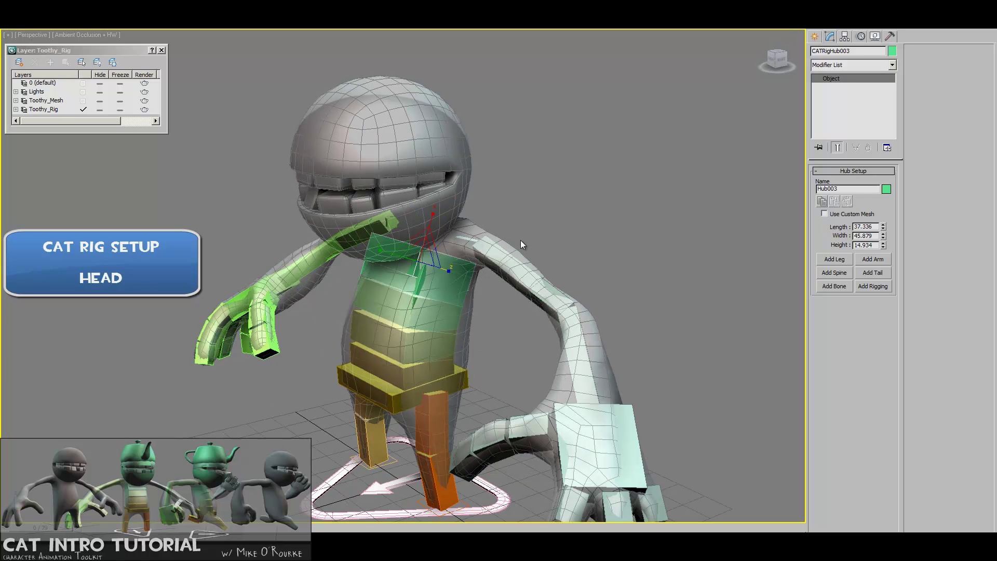
left_click(838, 275)
middle_click_drag(641, 244, 519, 215, "alt")
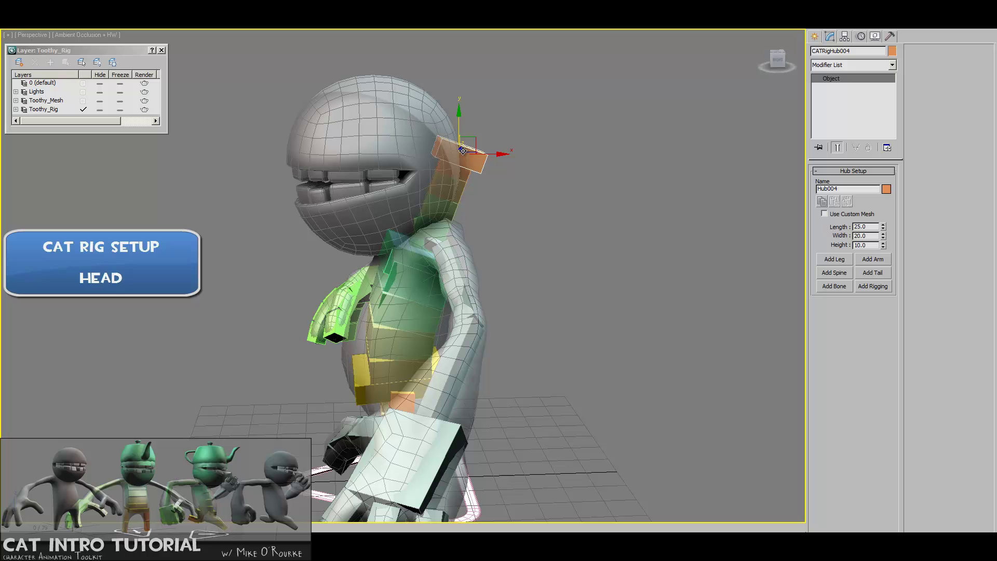
left_click_drag(463, 150, 450, 193)
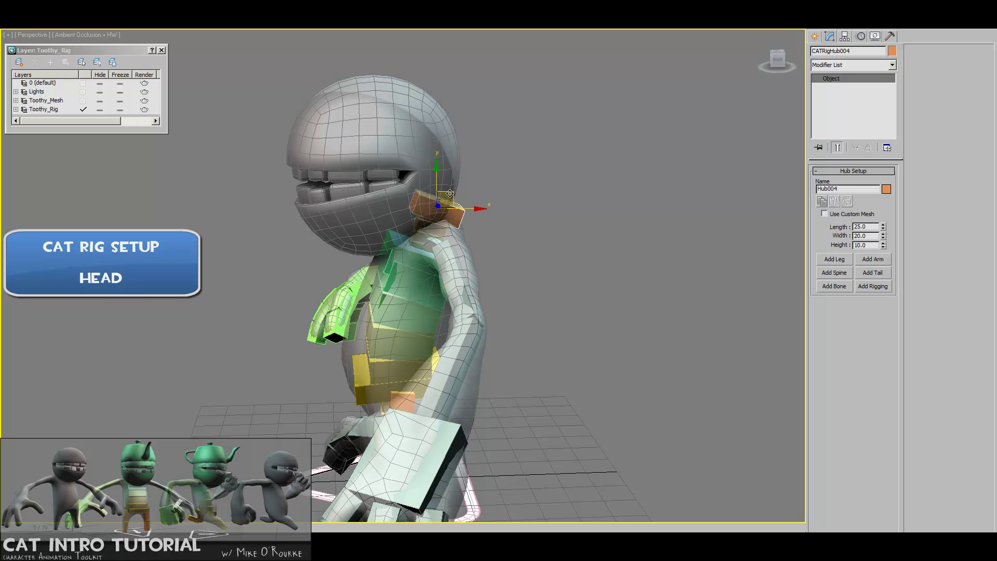
key("e")
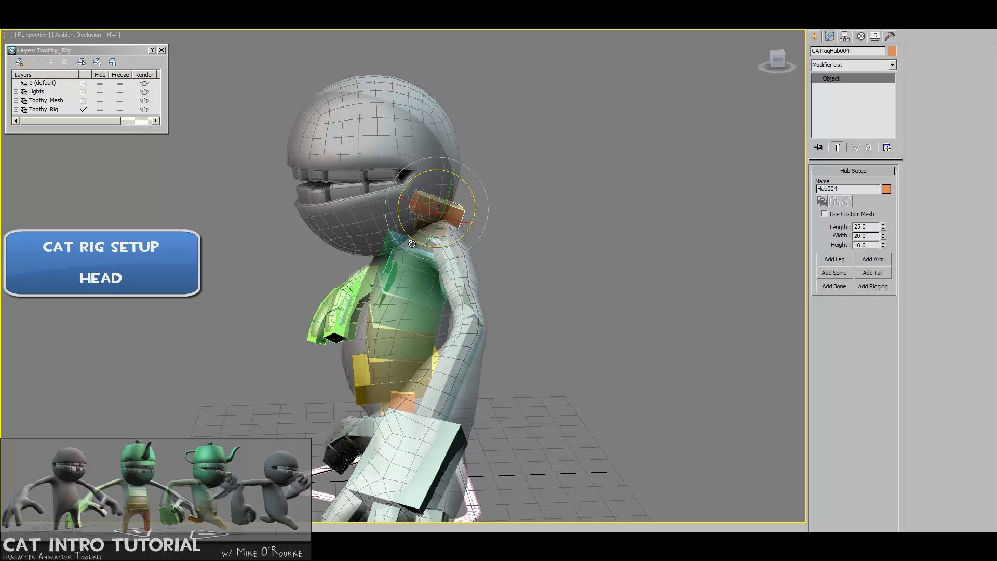
key("Delete")
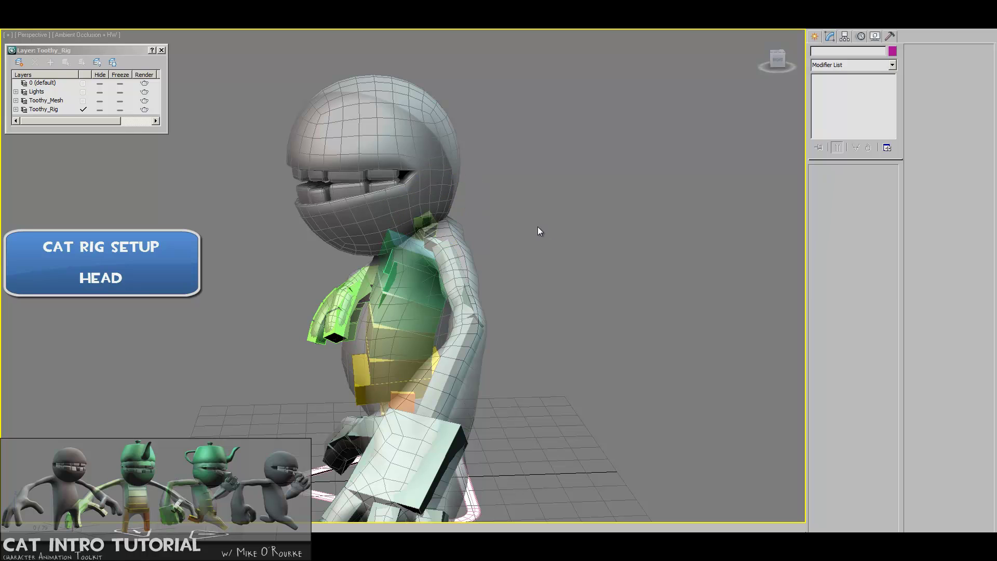
Add a bone to the chest hub and select that small bone inside the upper chest.
left_click(427, 250)
middle_click_drag(427, 249, 430, 215, "alt")
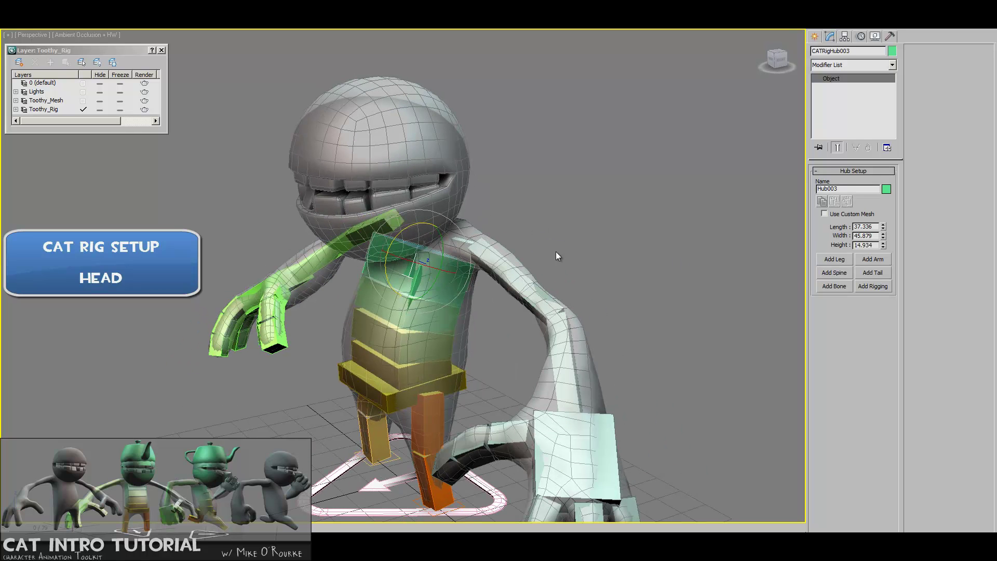
left_click(835, 286)
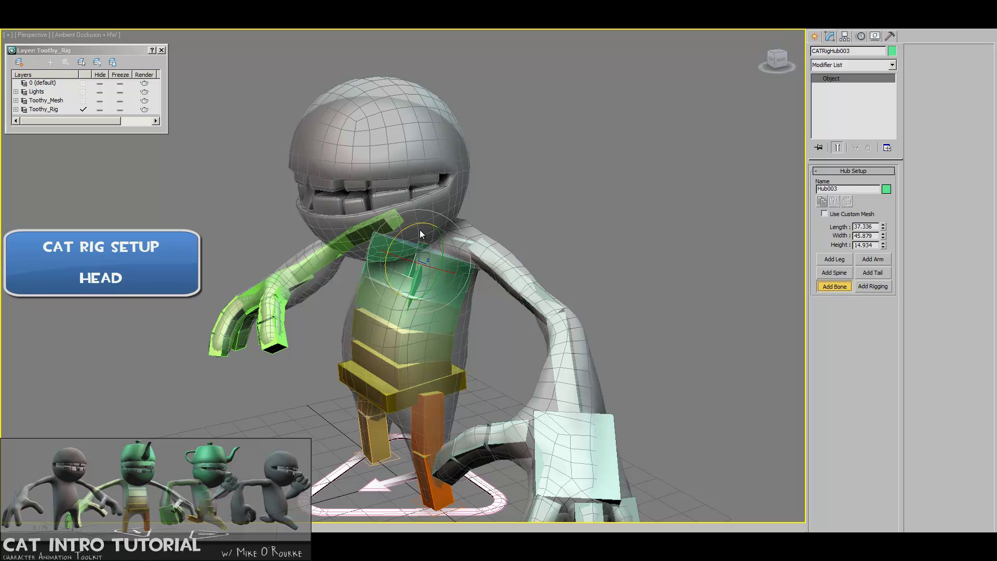
middle_click_drag(424, 239, 452, 257, "alt")
scroll(453, 257, "up", 6)
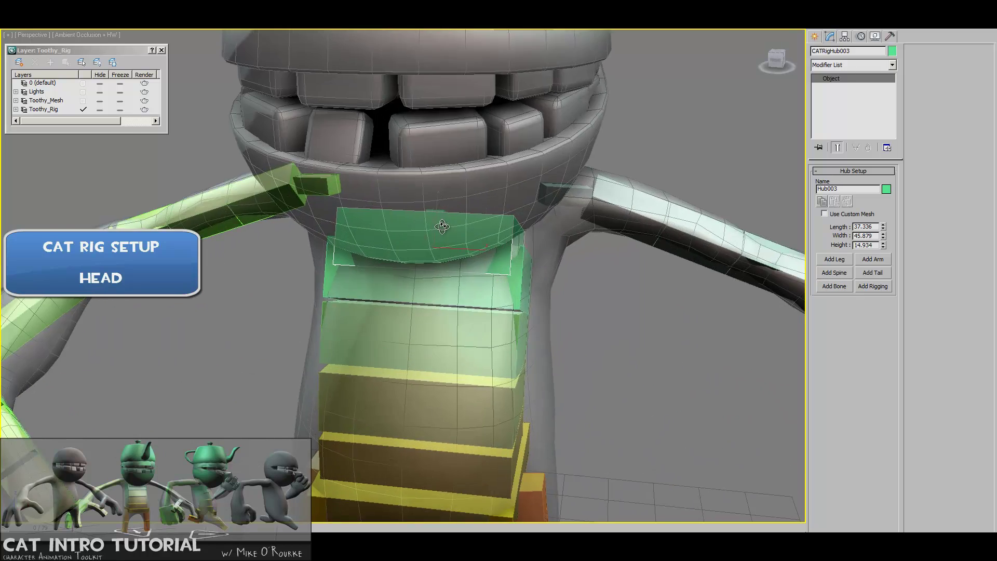
key("F3")
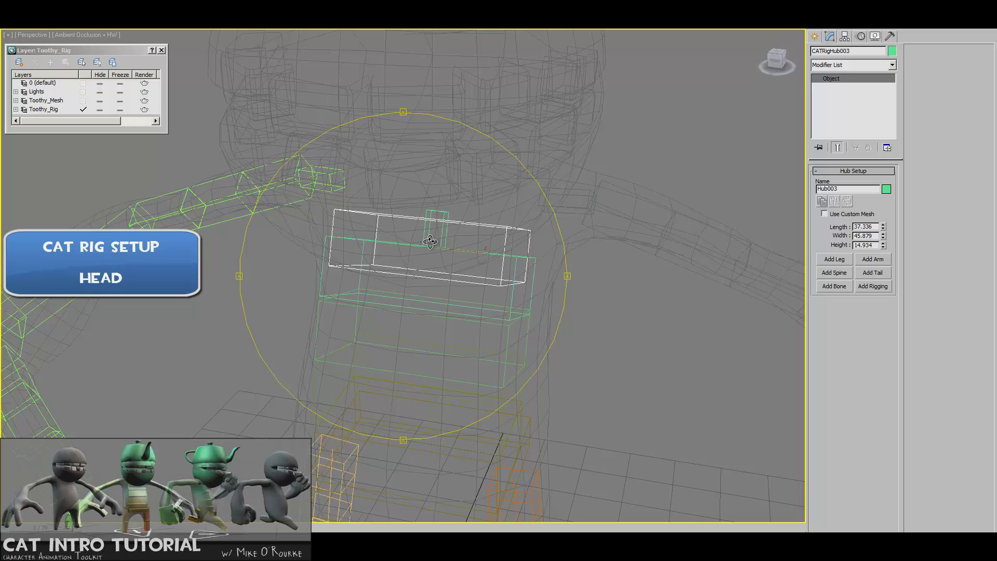
key("F3")
left_click(437, 237)
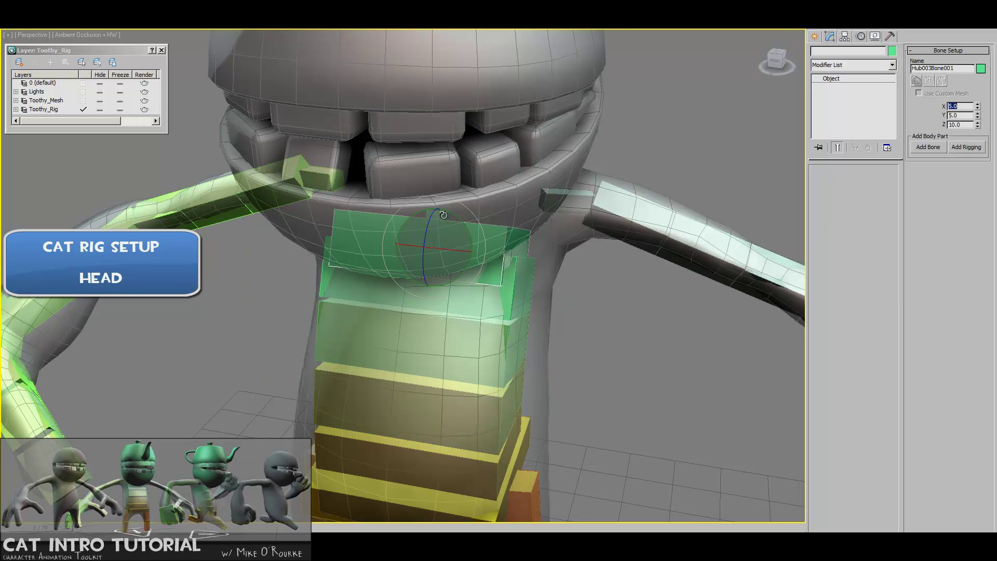
key("F3")
key("F3")
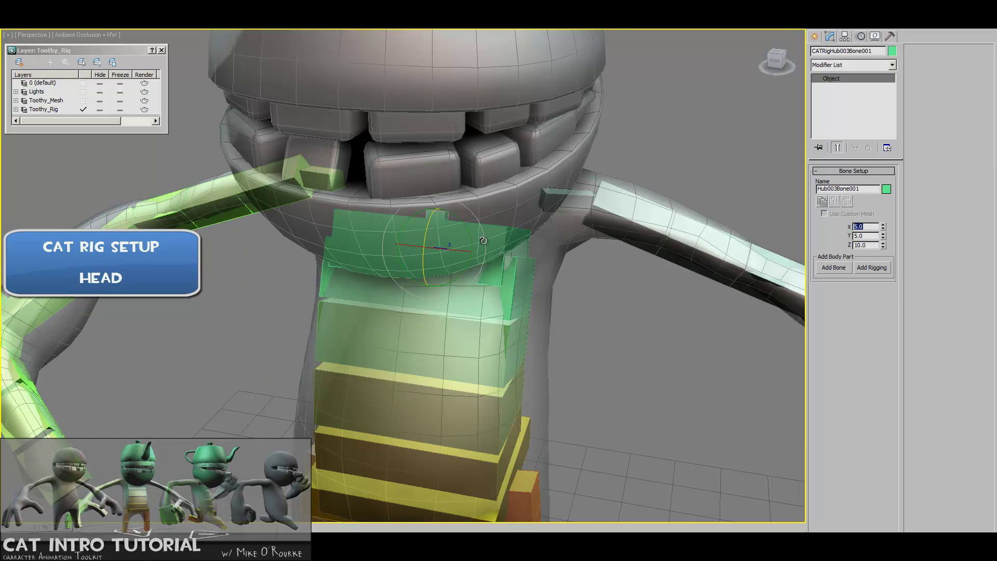
Align the move axes with the new bone's own orientation and move the bone up from the chest hub into the head.
middle_click_drag(482, 242, 430, 237, "alt")
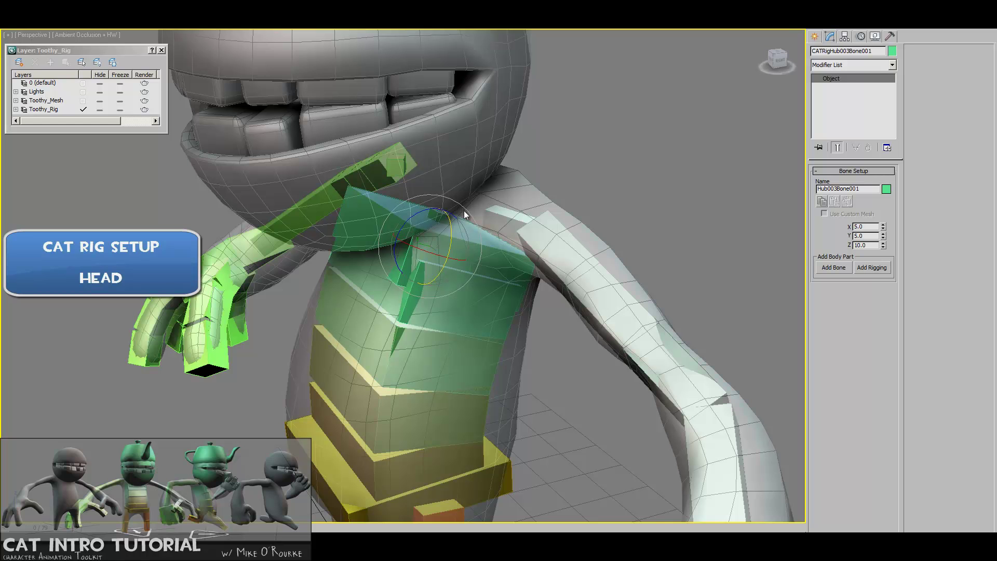
middle_click_drag(411, 237, 440, 219, "alt")
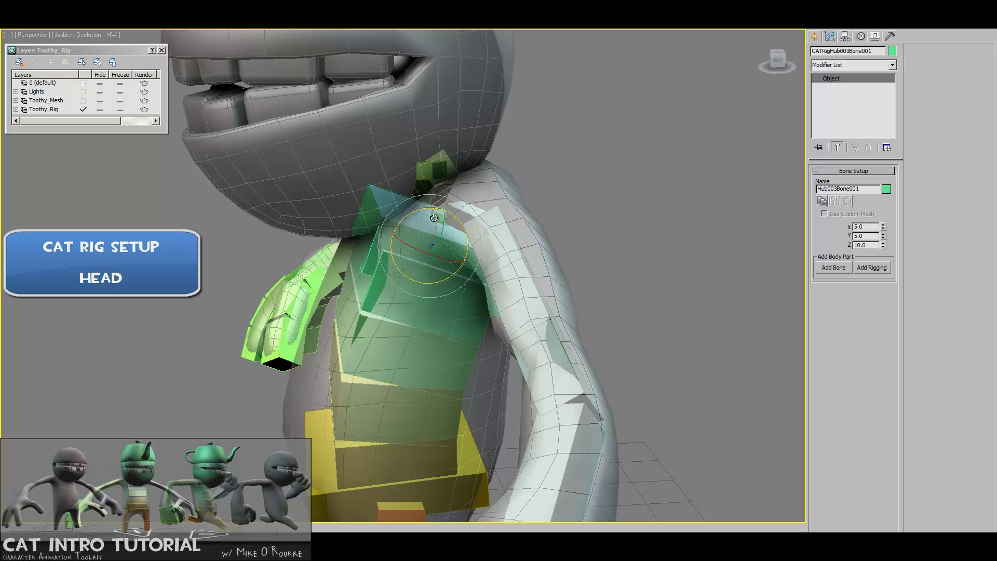
right_click(439, 219)
left_click(448, 227)
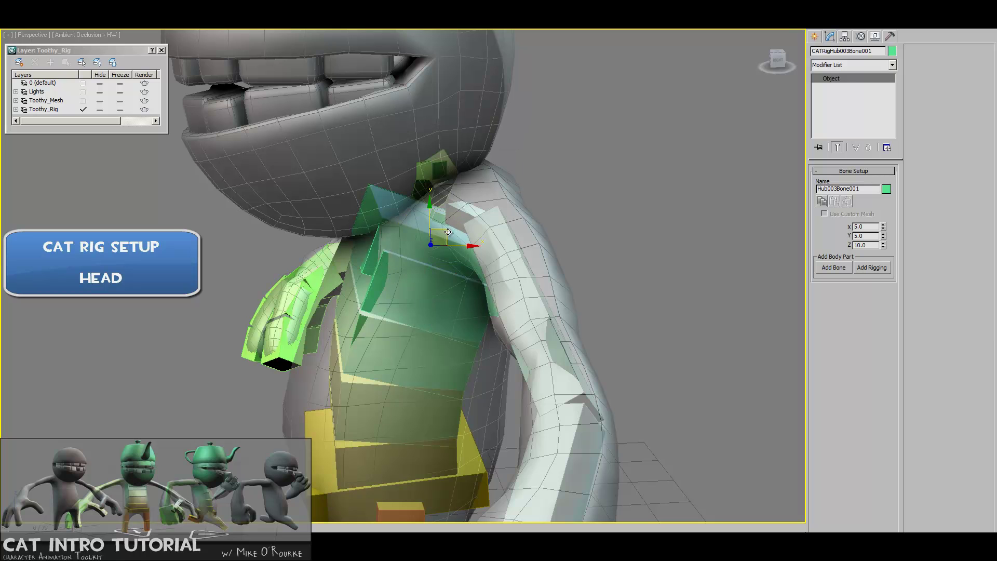
right_click(448, 231, "alt")
left_click(456, 217)
left_click_drag(424, 229, 452, 81)
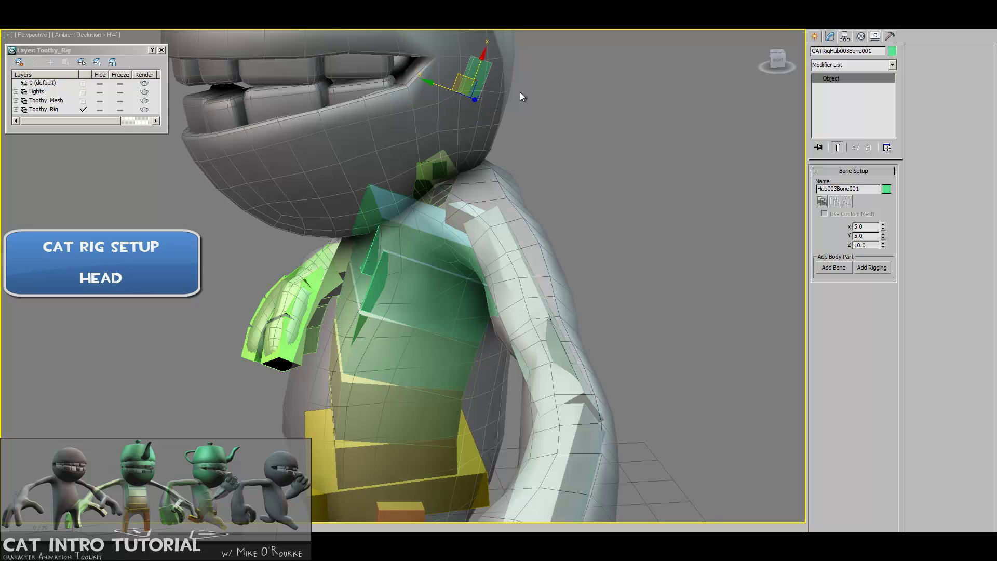
Reposition the bone at the back of the neck, just above the shoulders where the head pivots.
middle_click_drag(520, 92, 480, 235)
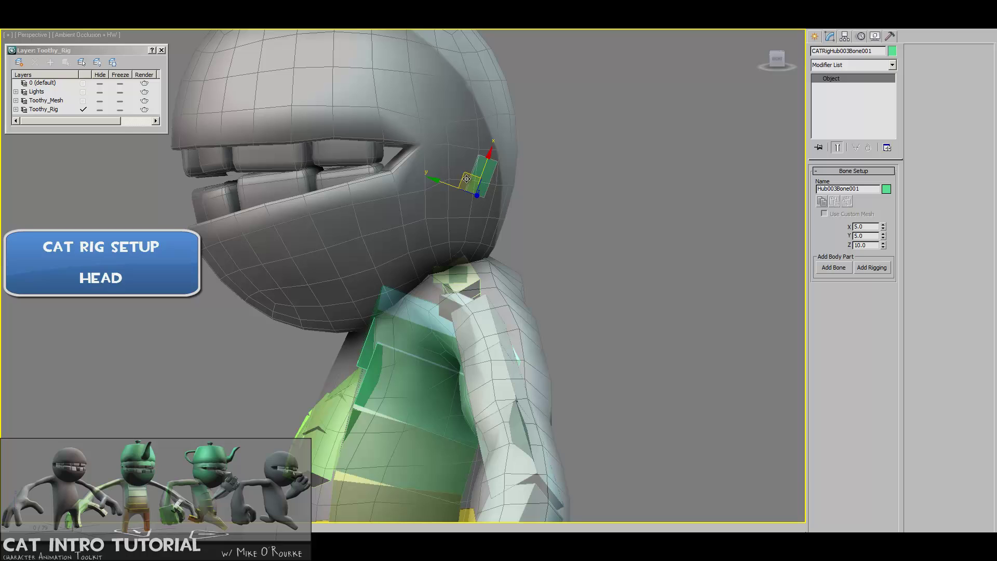
left_click_drag(467, 179, 457, 249)
middle_click_drag(457, 249, 535, 236, "alt")
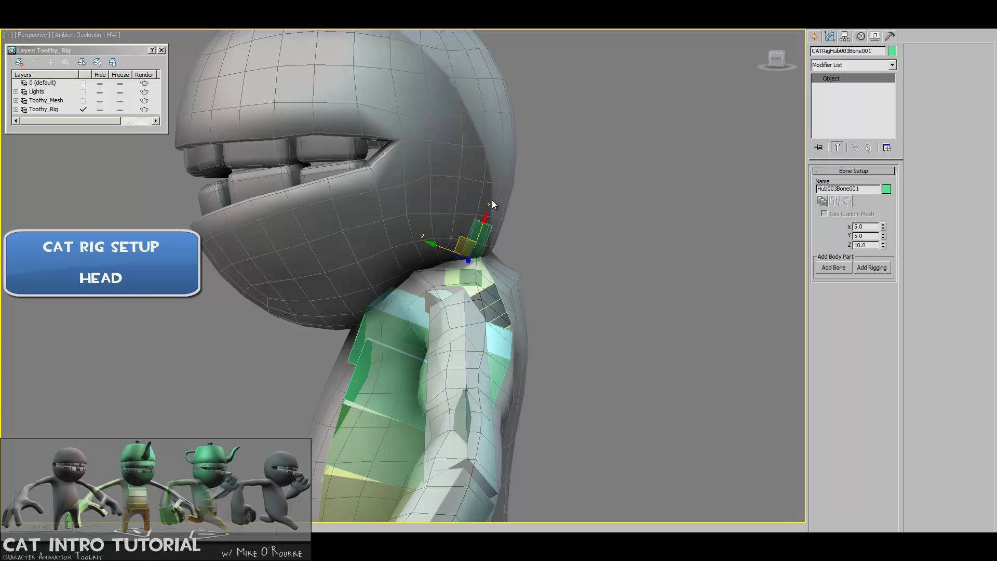
middle_click_drag(492, 201, 453, 247)
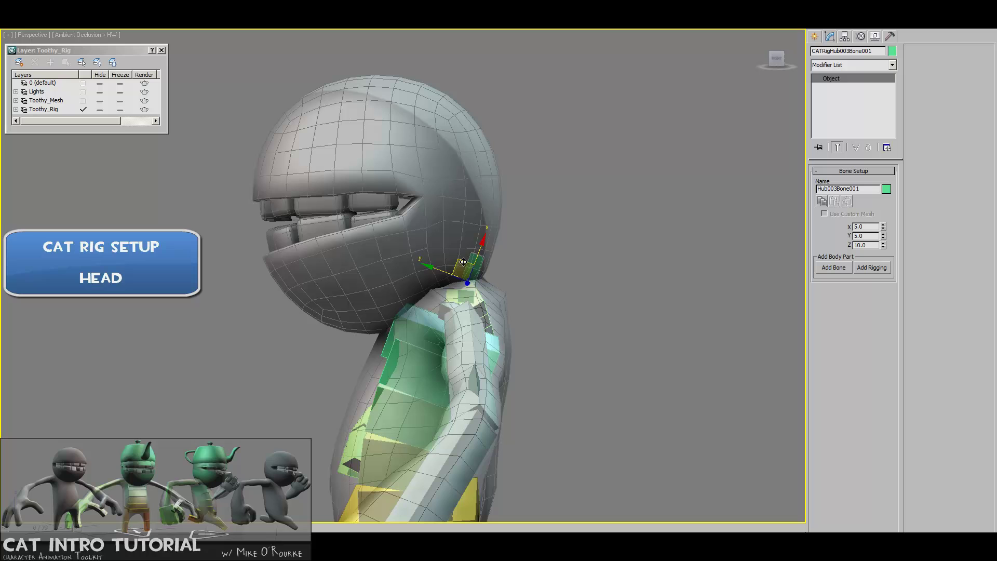
left_click_drag(463, 262, 450, 251)
Add a child bone to the head bone, then place and rotate it at the corner of the mouth for the jaw.
left_click(834, 267)
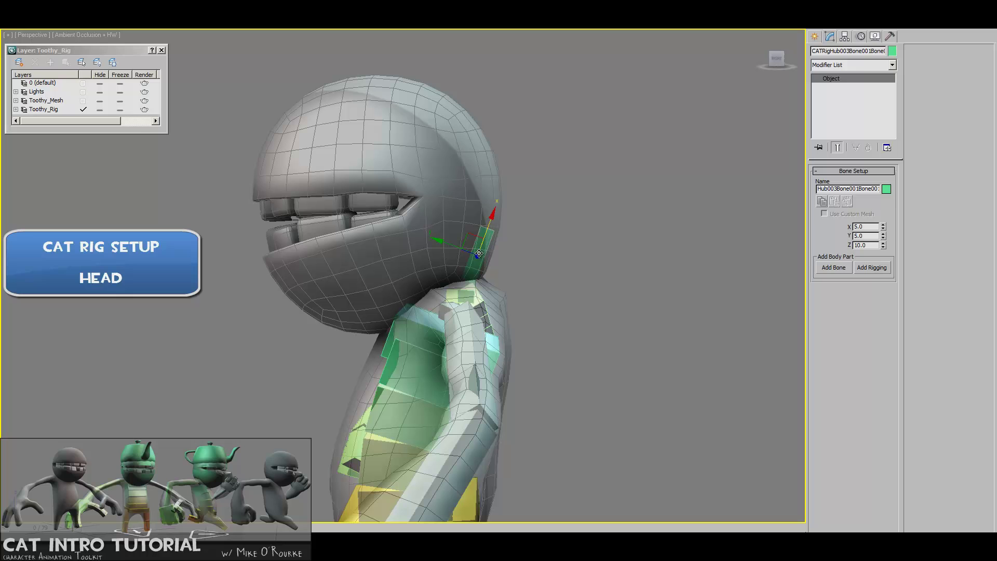
left_click(475, 265)
key("e")
left_click_drag(493, 255, 229, 165)
key("ctrl+z")
key("ctrl+z")
key("w")
key("e")
middle_click_drag(229, 165, 268, 198, "alt")
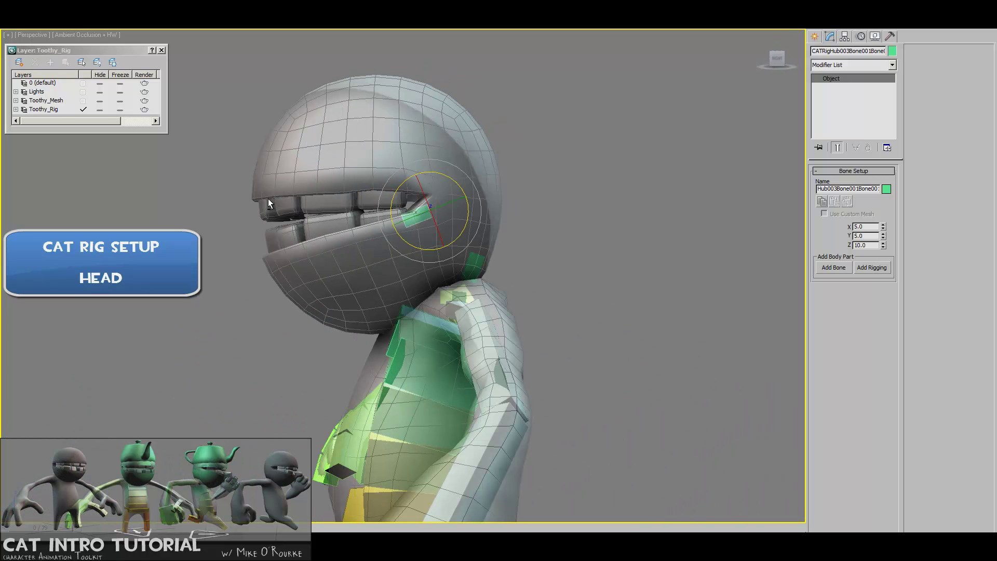
Rename the jaw bone as Teethy_JawBone.
double_click(824, 189)
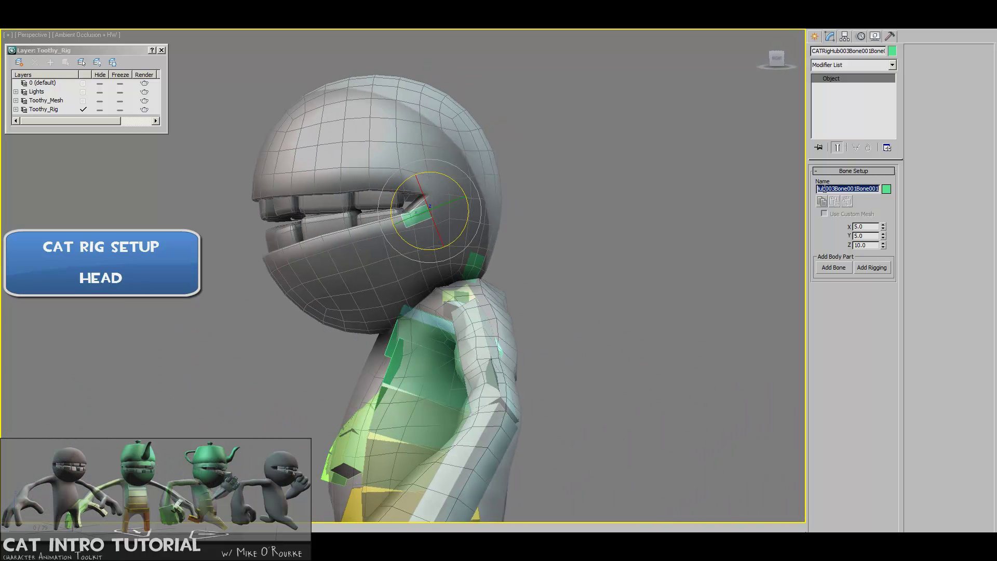
type("Teethy_JawBone")
key("Return")
left_click(844, 187)
Rename the bone at the back of the neck as Teethy_HeadBone.
left_click(476, 261)
double_click(858, 189)
type("Teethy_")
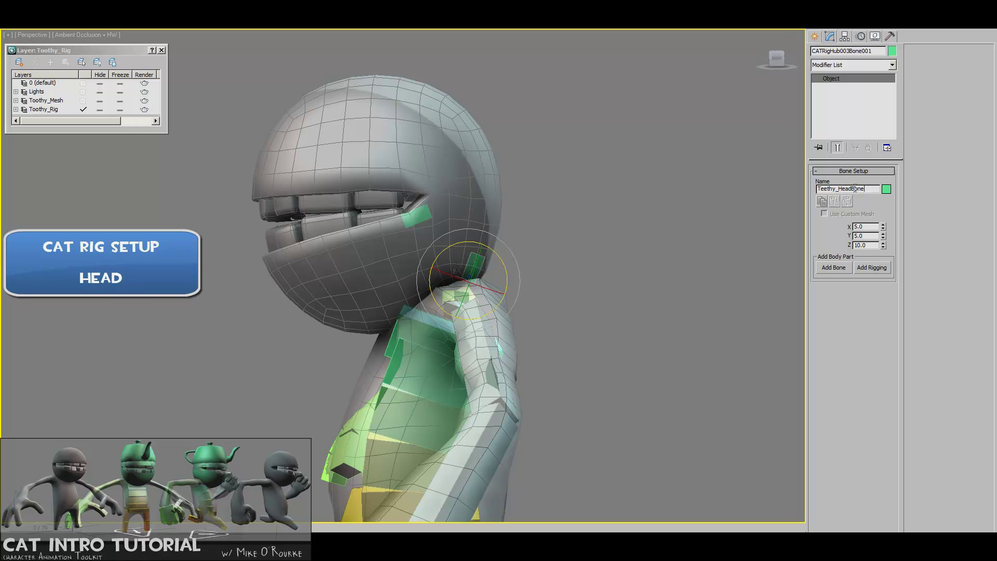
key("Return")
left_click(592, 259)
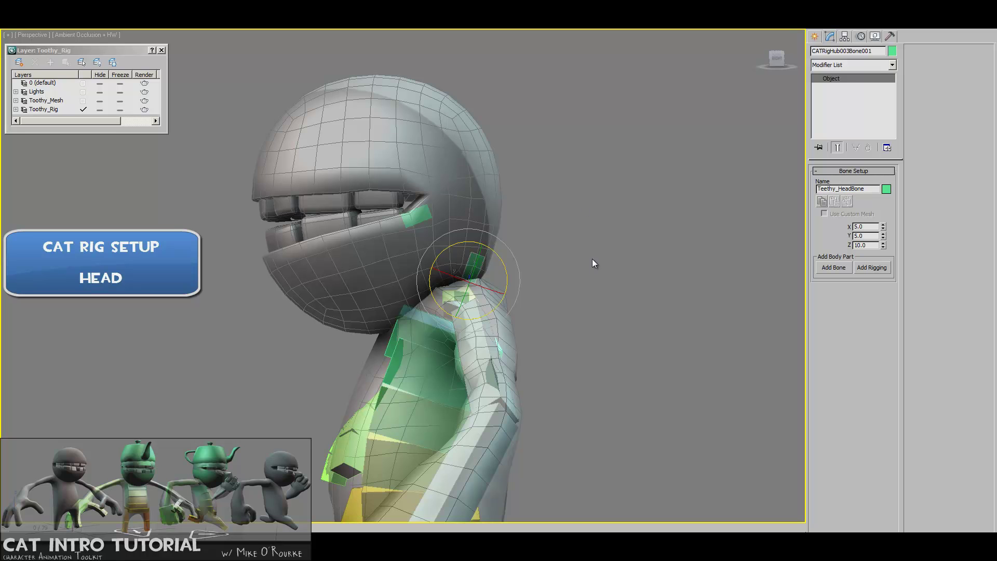
Examine the placement of the head and jaw bones relative to the chest hub from several angles.
left_click(444, 314)
middle_click_drag(445, 314, 481, 312, "alt")
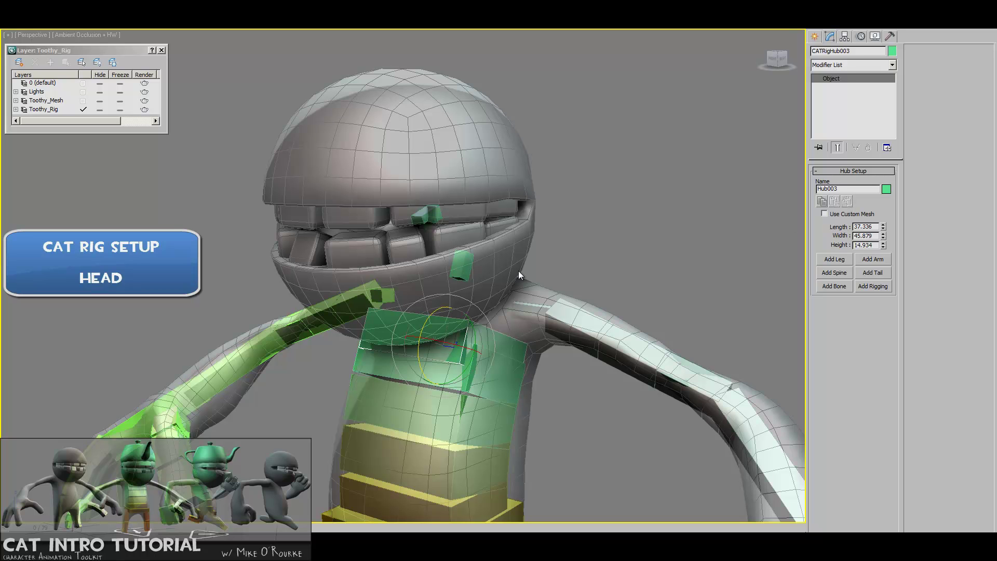
right_click(574, 255)
left_click(546, 200)
scroll(534, 219, "down", 2)
middle_click_drag(419, 288, 437, 225, "alt")
key("e")
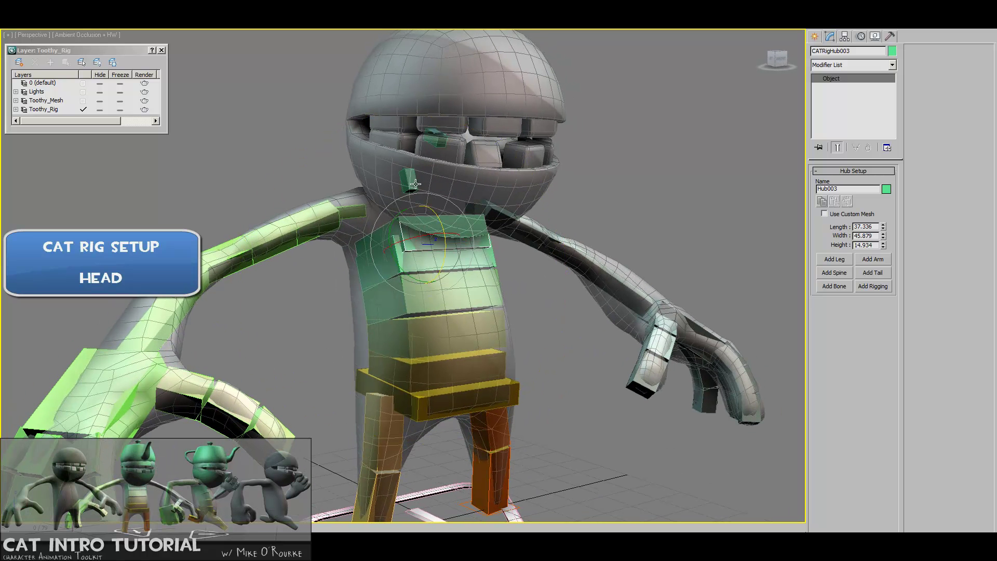
left_click(436, 130)
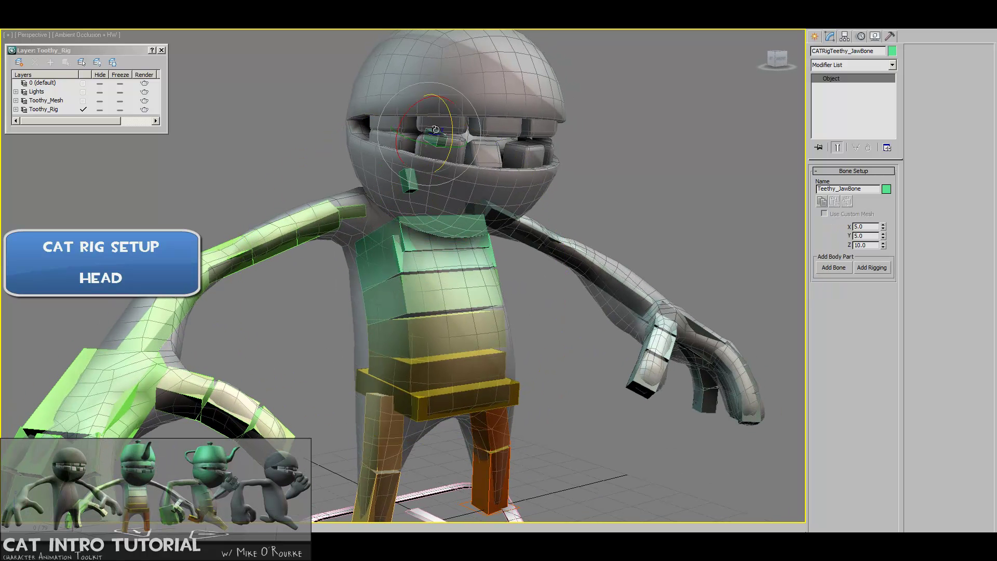
middle_click_drag(500, 230, 470, 277, "ctrl+alt")
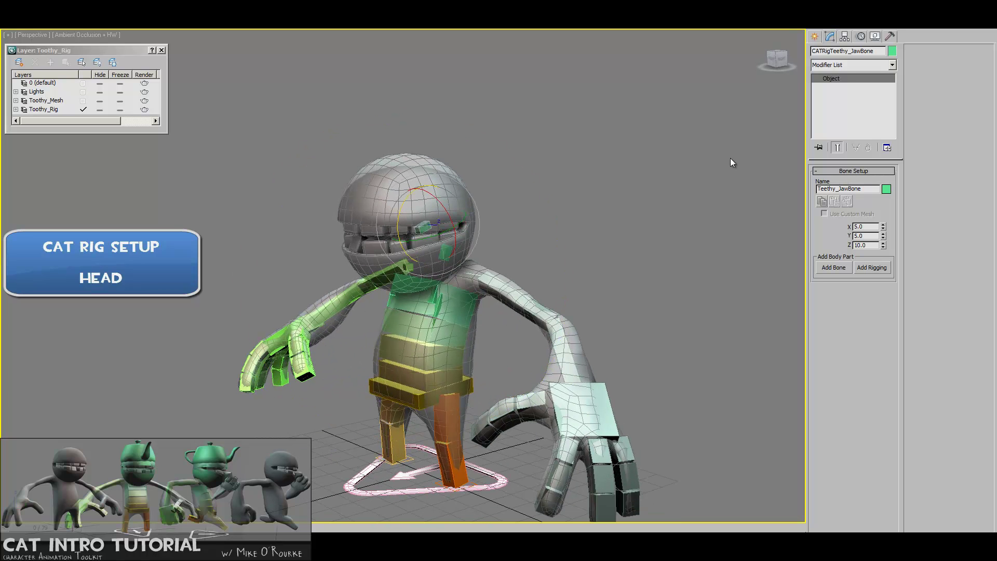
Create a standard primitive sphere about as large as the head on the ground beside the character.
left_click(814, 36)
left_click(817, 54)
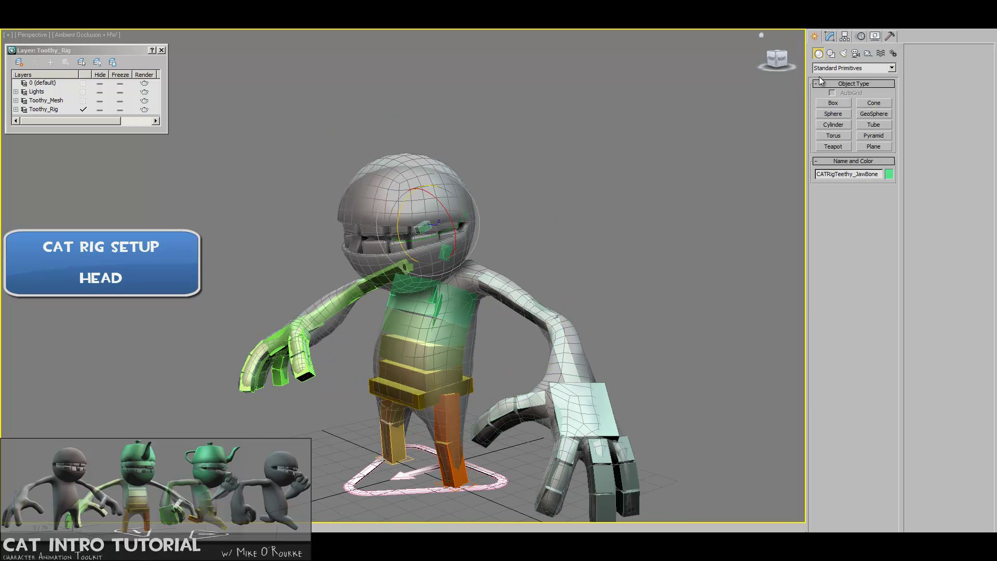
left_click(833, 114)
middle_click_drag(576, 346, 540, 305, "alt")
left_click_drag(337, 420, 373, 441)
Convert the new sphere to an Editable Poly.
middle_click_drag(410, 412, 347, 415, "alt")
right_click(347, 416)
right_click(347, 415)
mouse_move(405, 520)
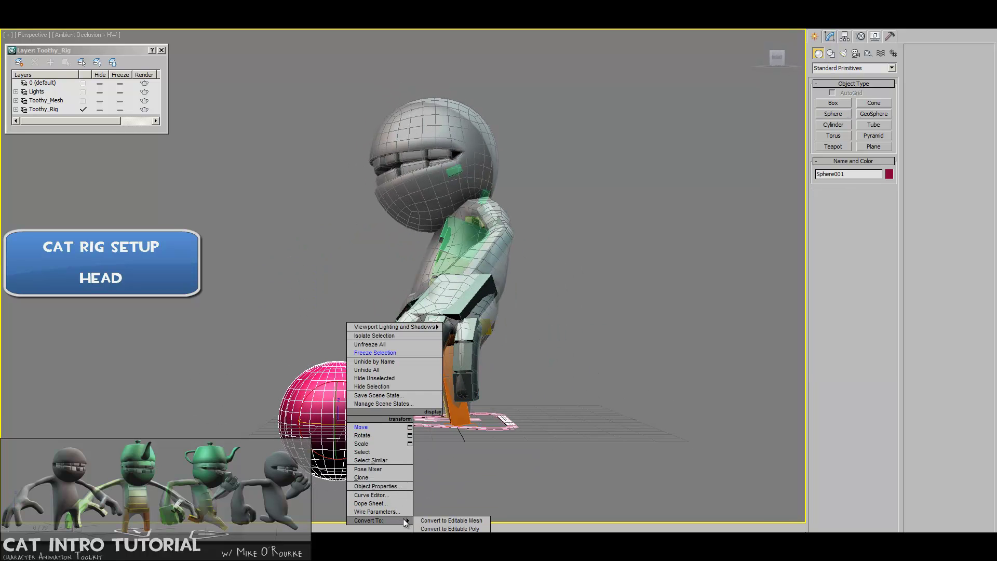
left_click(450, 529)
Delete the polygons of the sphere's lower half, leaving a dome, and return to object level.
left_click(864, 183)
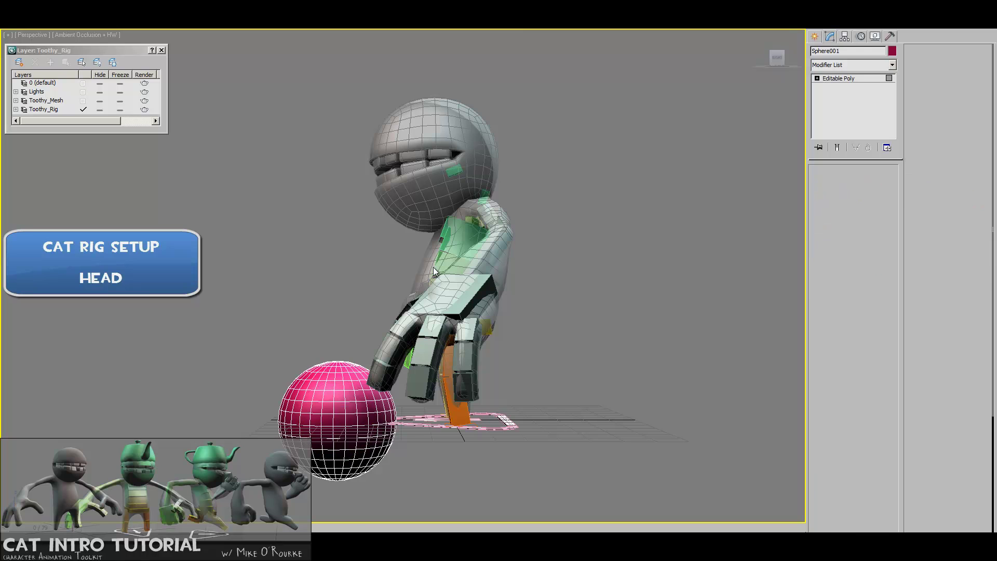
middle_click_drag(498, 218, 312, 337, "alt")
left_click_drag(522, 410, 523, 416)
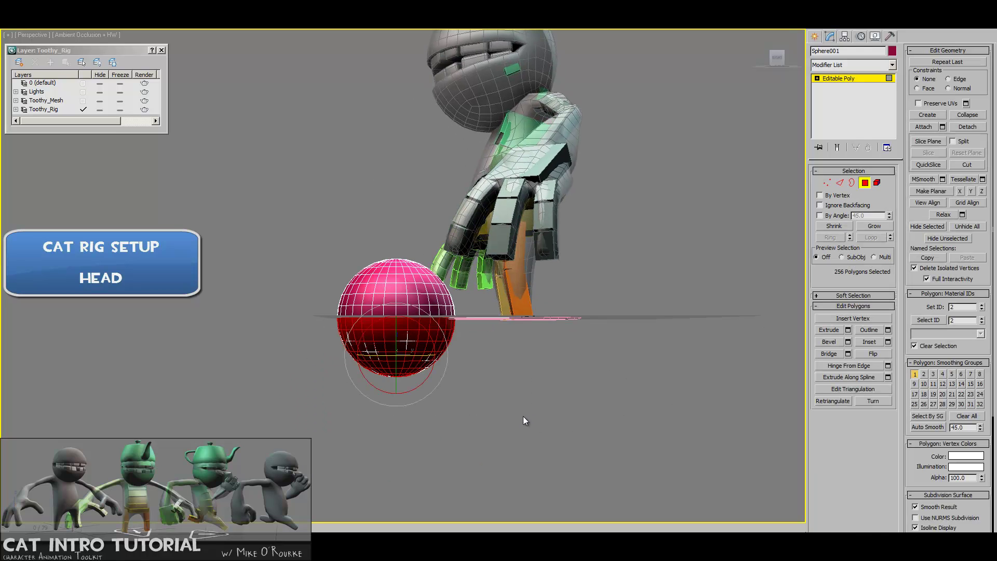
key("Delete")
left_click(865, 182)
middle_click_drag(451, 196, 436, 325, "alt")
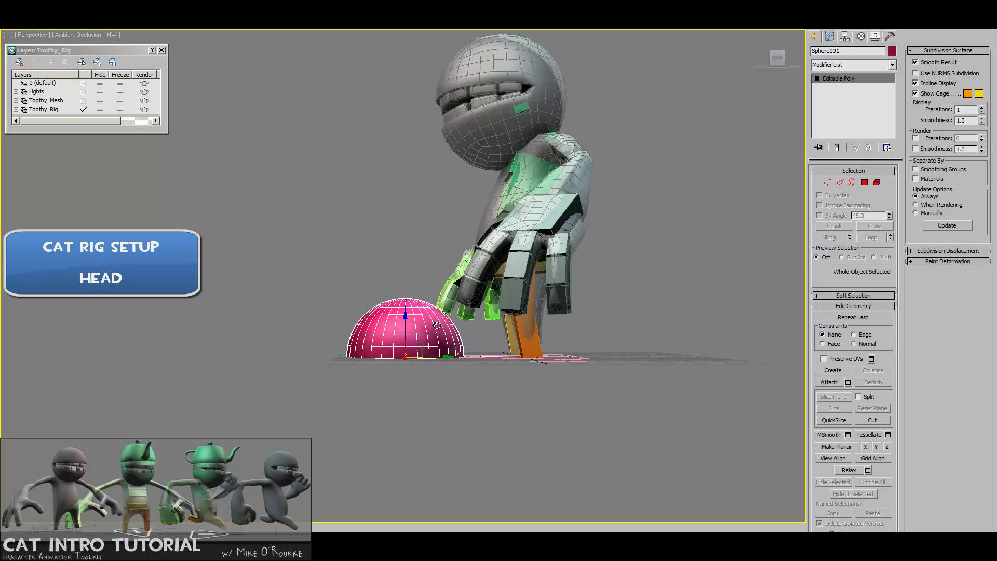
Move the dome from the ground onto the upper half of the character's head, lining it up from the side and front.
left_click_drag(419, 344, 544, 83)
middle_click_drag(544, 83, 512, 146, "alt")
left_click_drag(494, 157, 497, 168)
key("r")
key("w")
middle_click_drag(497, 167, 555, 168, "alt")
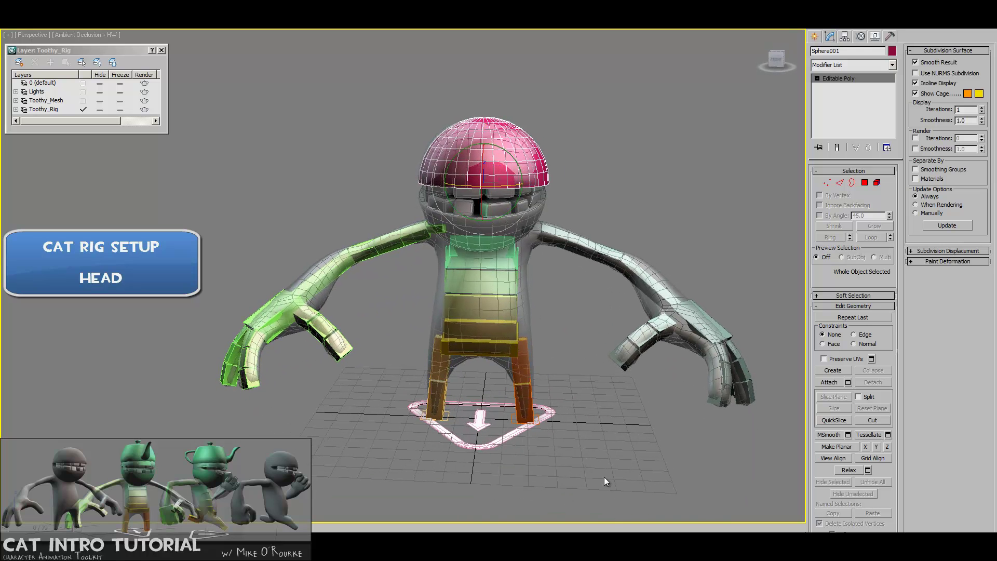
right_click(581, 431)
left_click(597, 410)
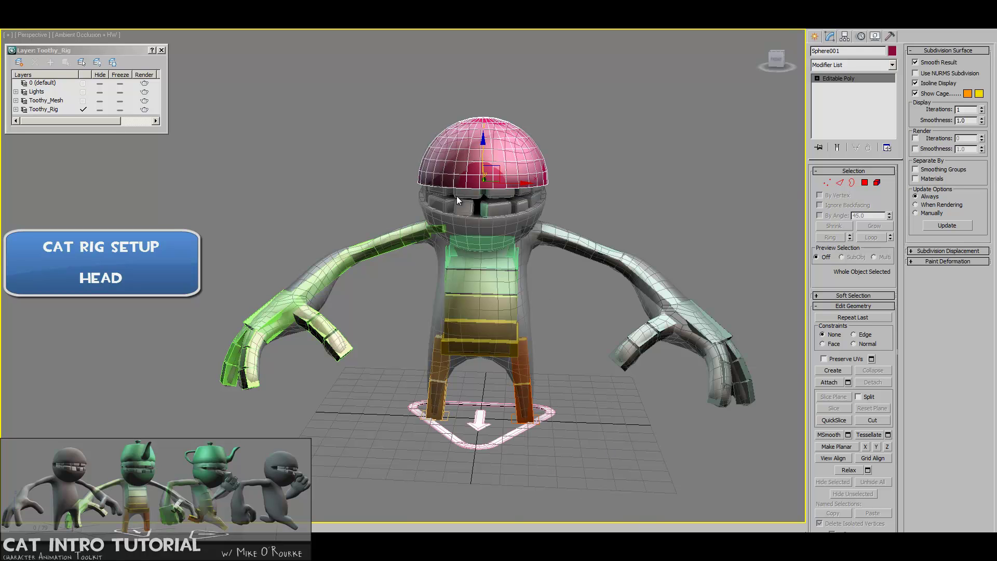
middle_click_drag(485, 195, 460, 226, "alt")
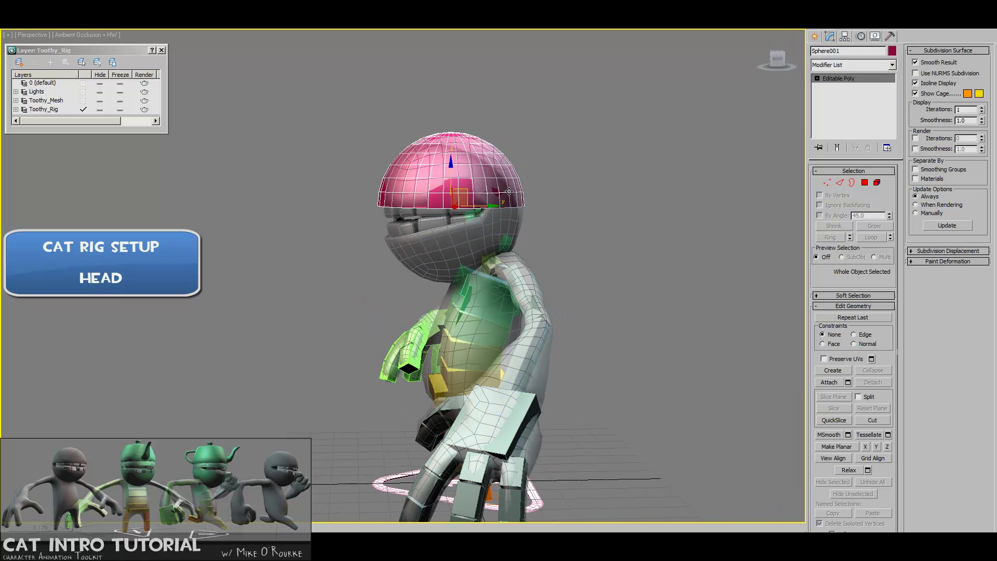
middle_click_drag(524, 195, 518, 195)
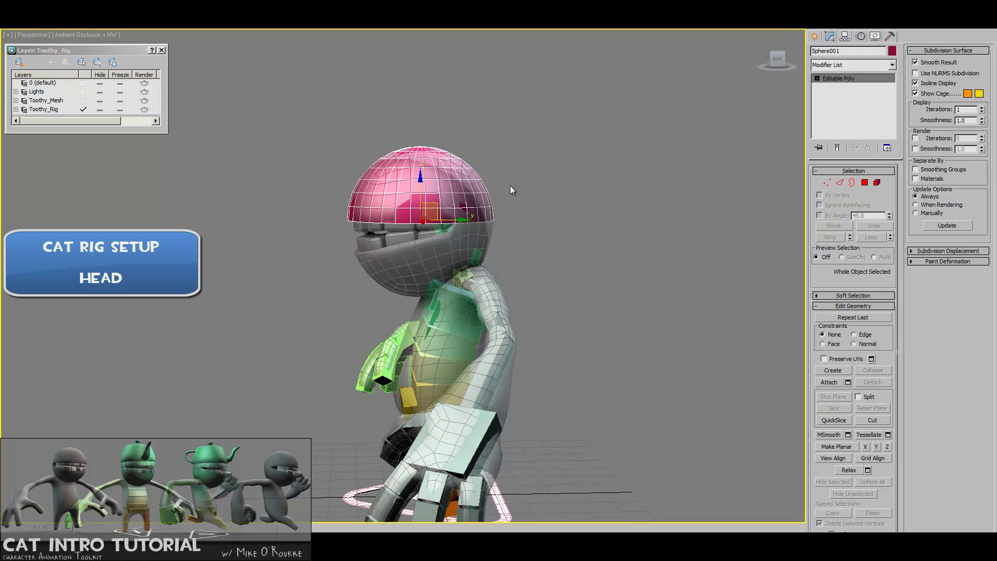
Create a rotated copy of the dome that is flipped to cover the lower half of the head.
key("e")
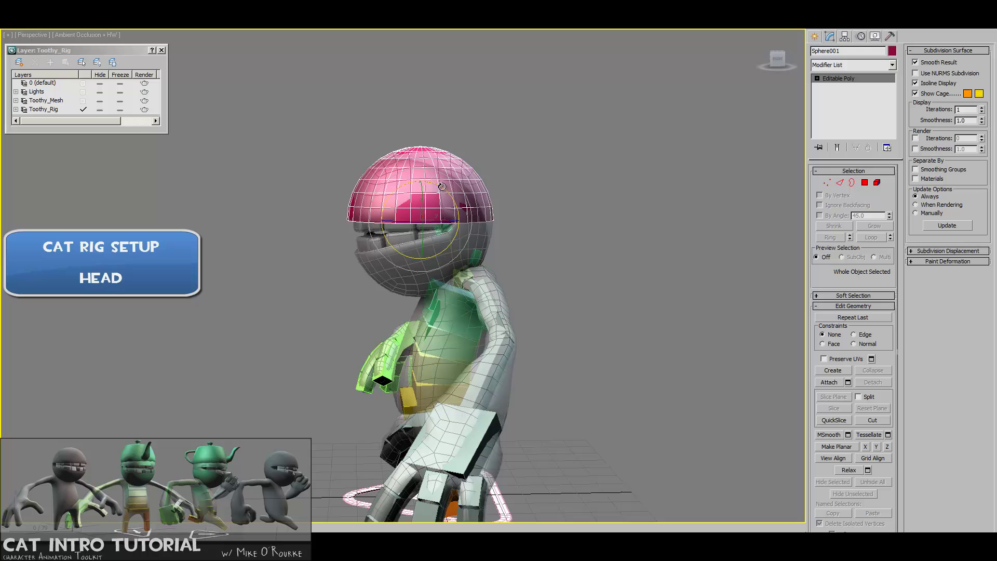
mouse_move(439, 186)
left_mouse_down("shift")
mouse_move(508, 244)
mouse_move(584, 281)
left_mouse_up("shift")
left_click(498, 316)
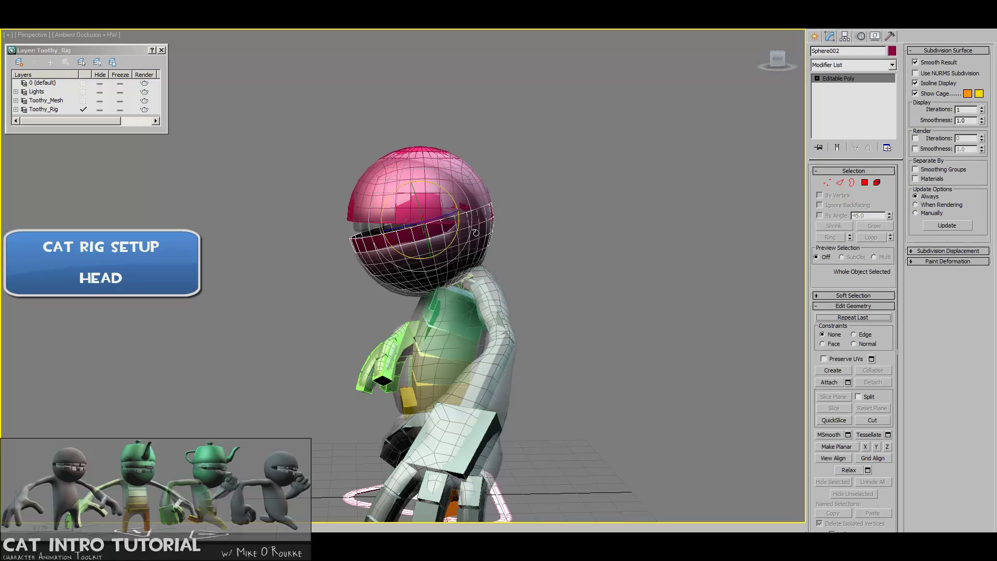
Move the copied dome down so that it fits the character's lower jaw.
key("w")
left_click_drag(437, 203, 437, 217)
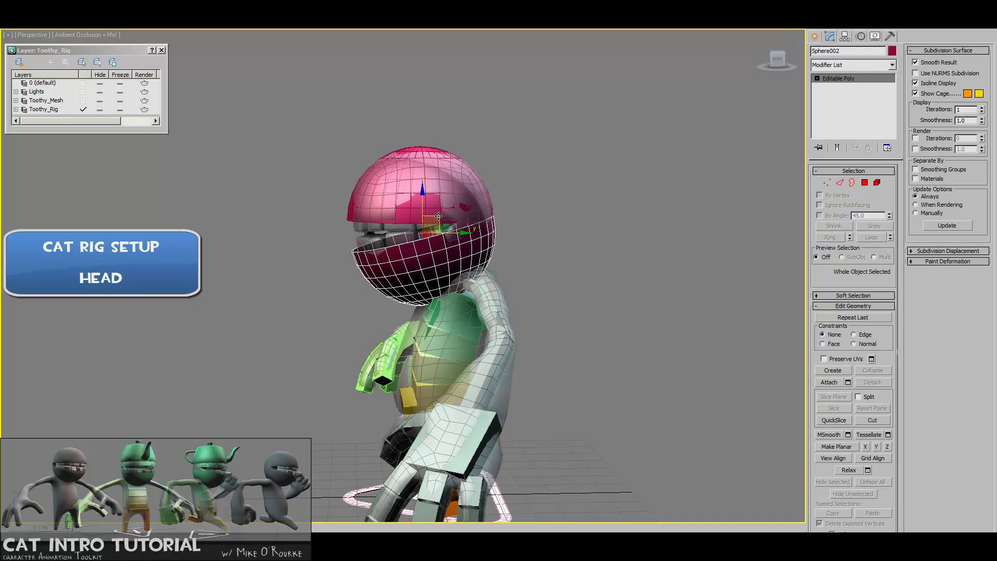
middle_click_drag(409, 230, 376, 226, "alt")
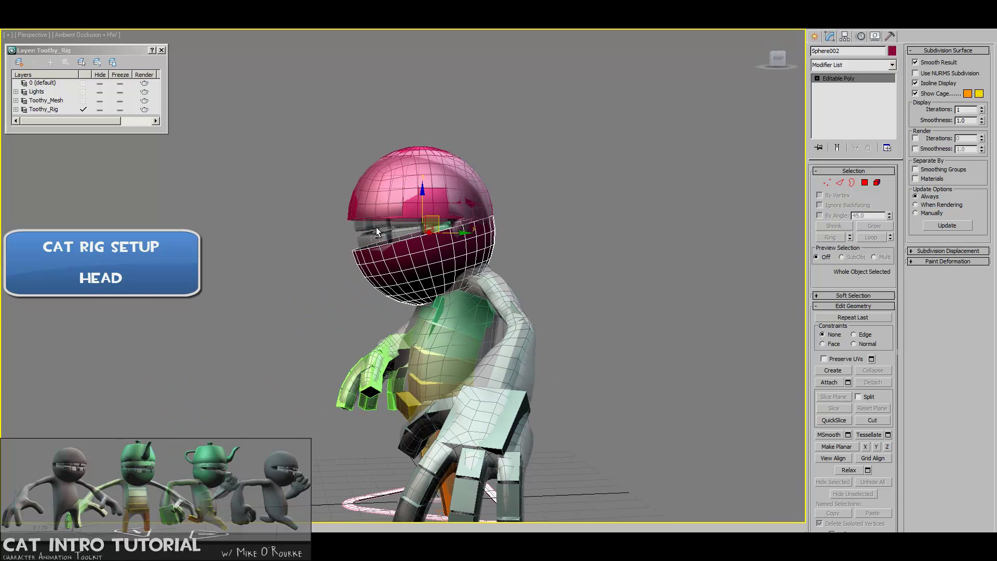
left_click_drag(441, 218, 438, 216)
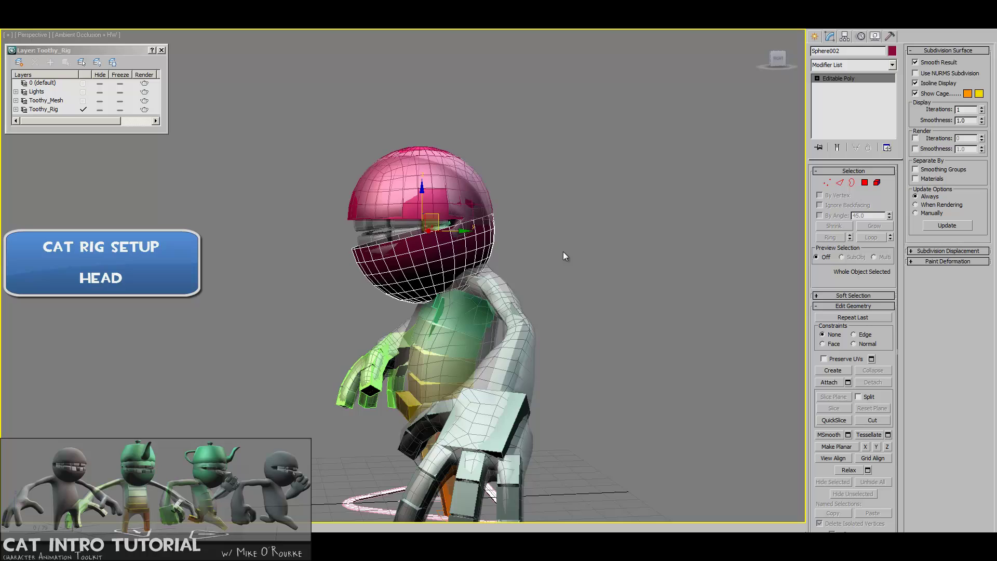
Change the lower dome's object color to green and check both domes around the head.
middle_click_drag(564, 253, 631, 238, "alt")
left_click(893, 51)
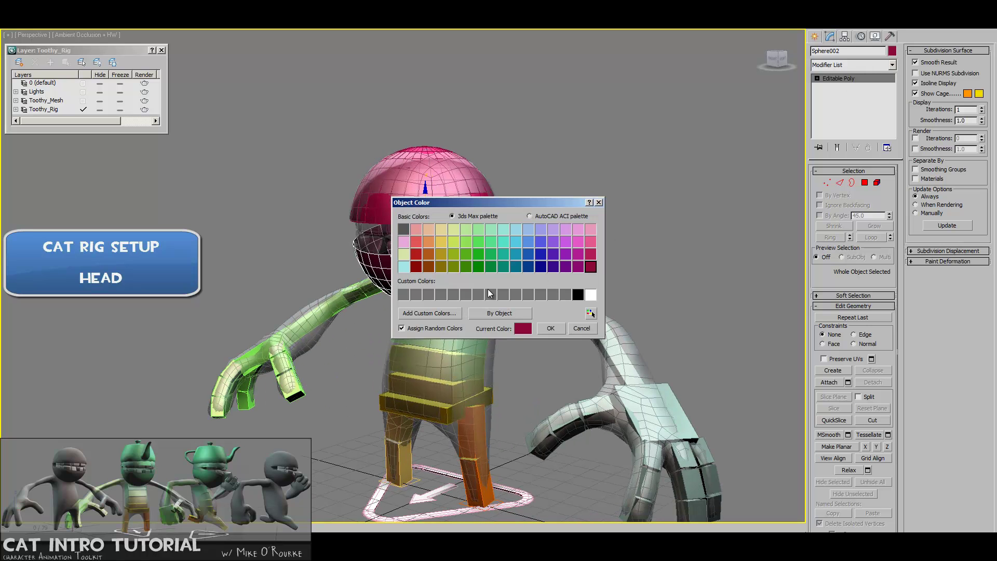
left_click(480, 256)
left_click(548, 327)
left_click(525, 341)
middle_click_drag(535, 248, 474, 267, "alt")
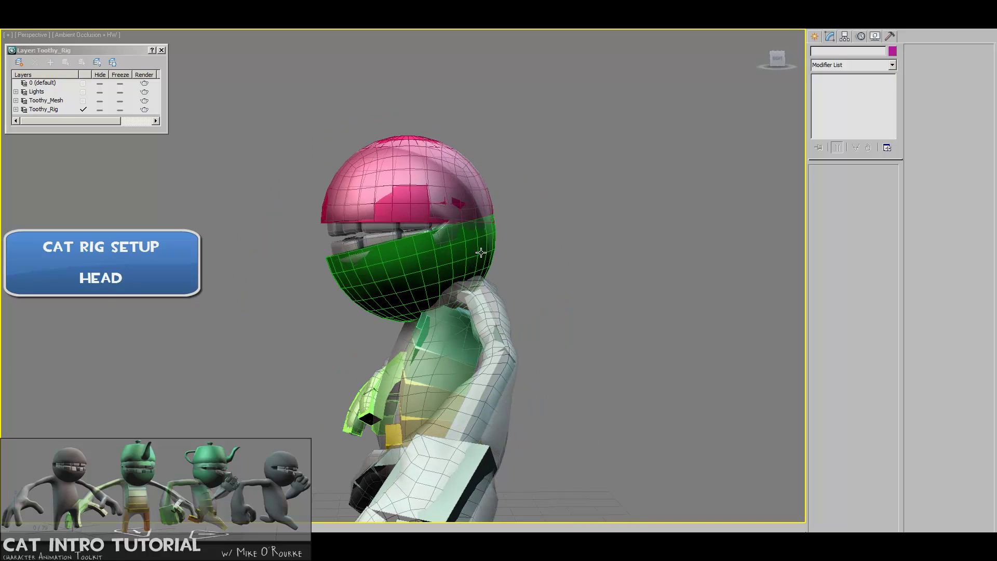
left_click(474, 267)
middle_click_drag(537, 292, 248, 293, "alt")
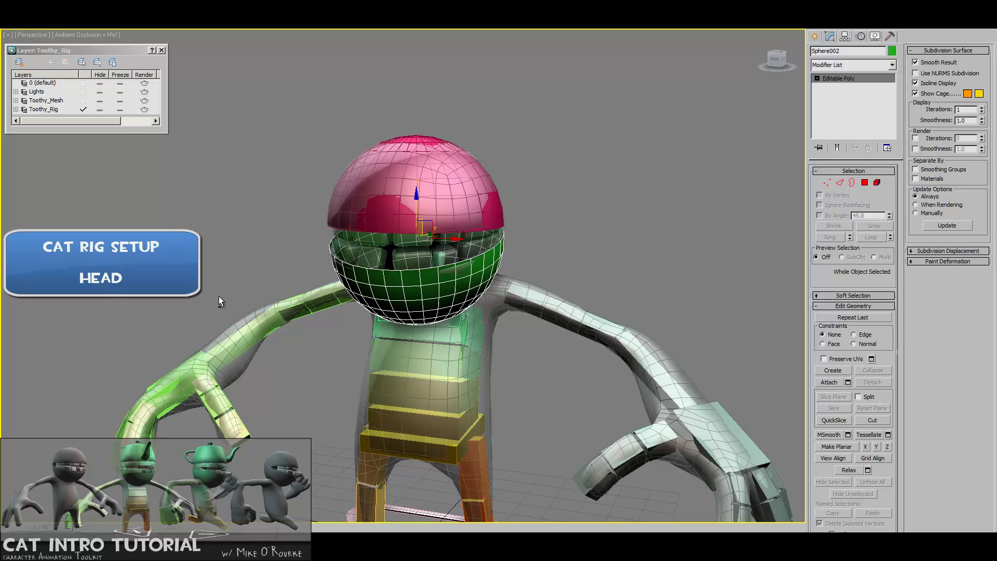
Add an Edit Poly modifier to the head bone and attach the upper dome to it.
left_click(435, 273)
middle_click_drag(459, 288, 684, 238, "alt")
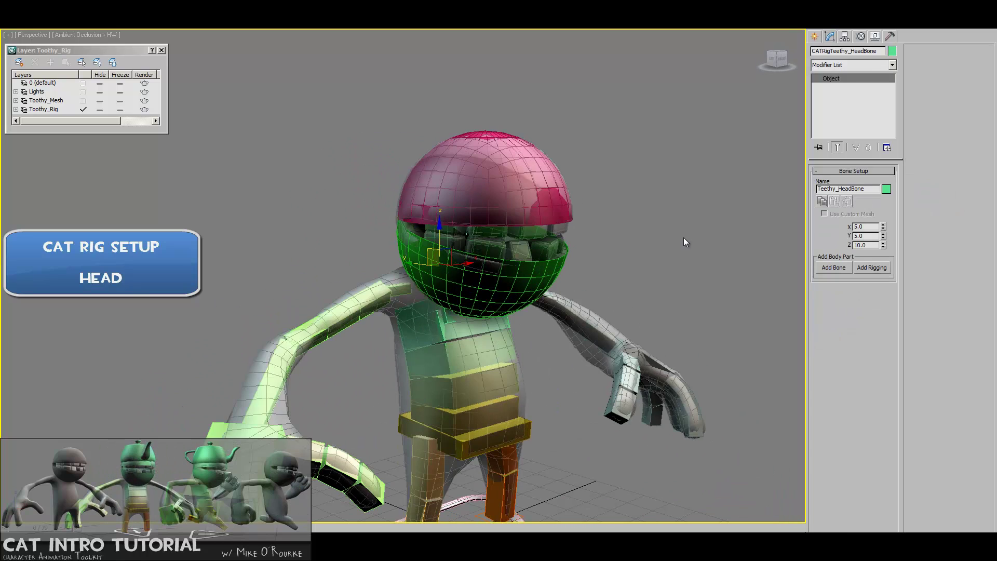
middle_click_drag(536, 243, 602, 312, "alt")
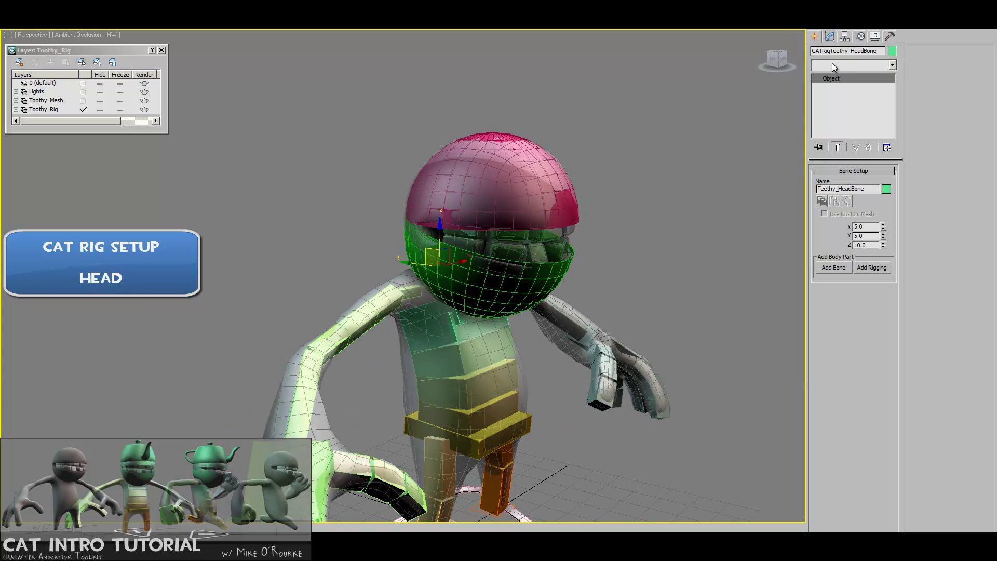
left_click(832, 64)
left_click(846, 350)
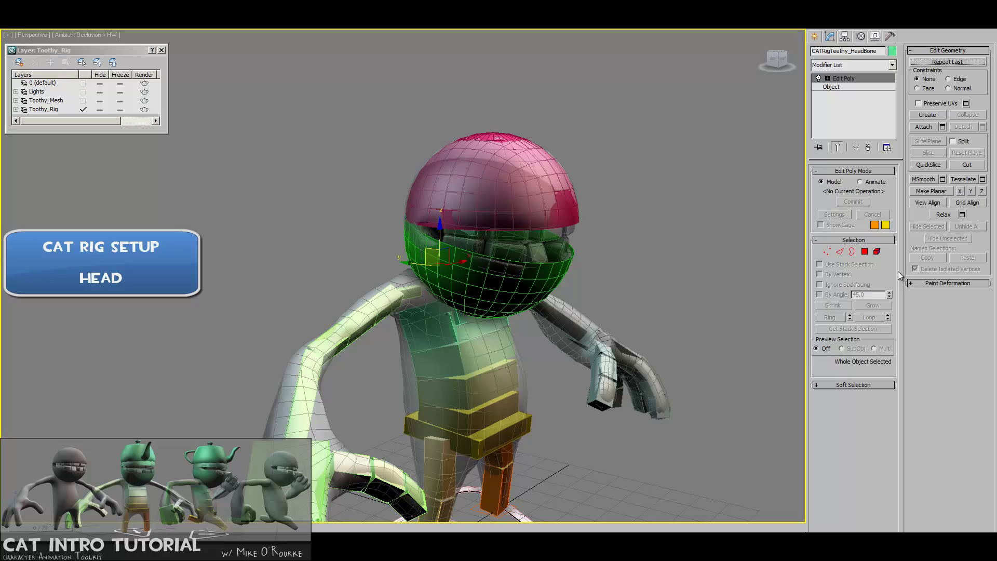
left_click(923, 126)
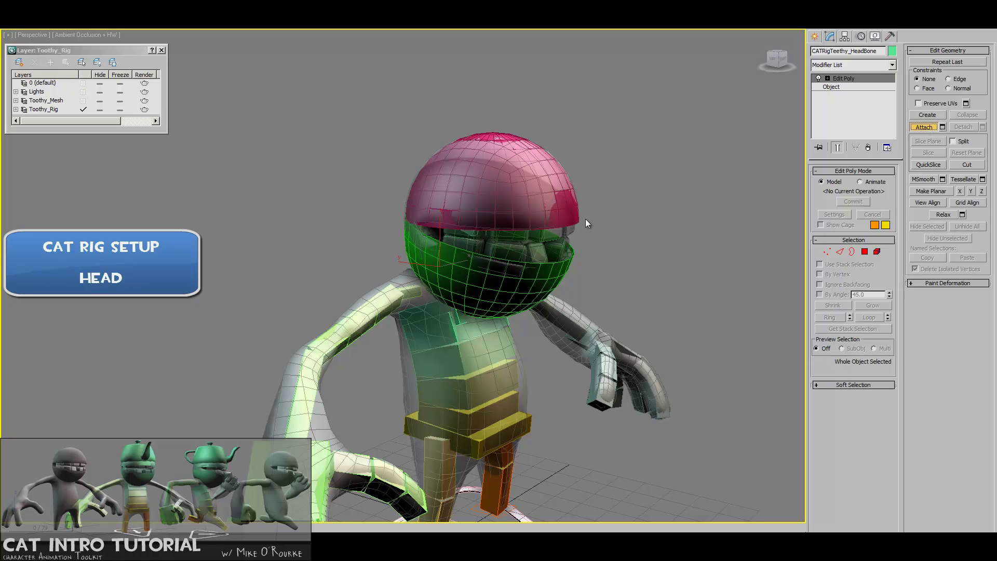
left_click(505, 135)
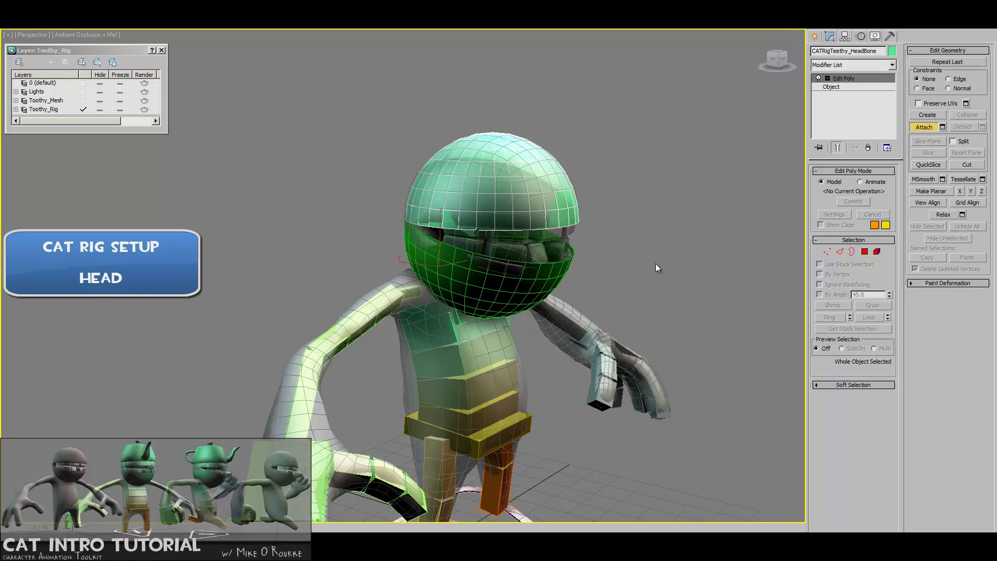
right_click(630, 250)
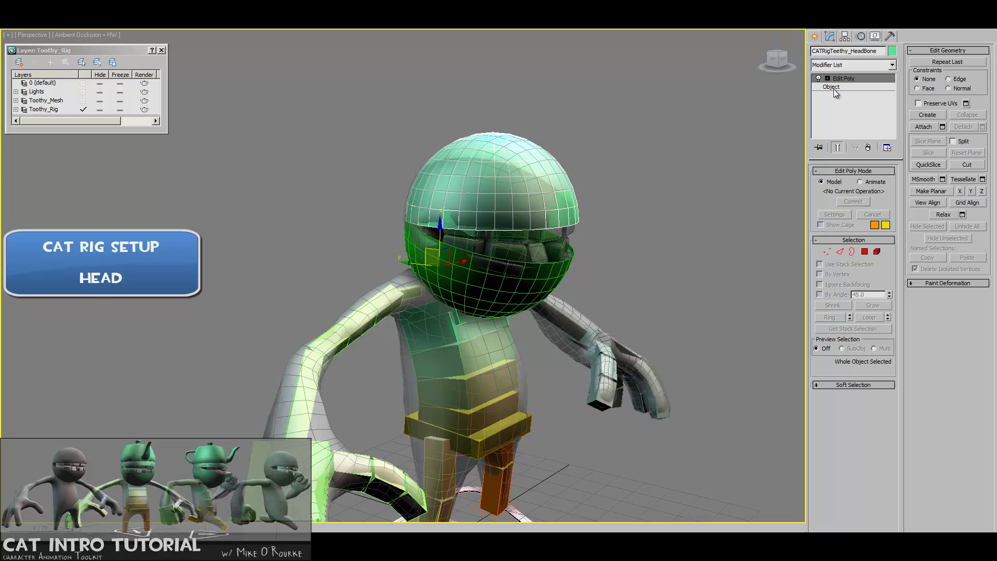
Inspect the head bone's base Object settings beneath Edit Poly, return to the modifier and view the head from several angles.
left_click(851, 86)
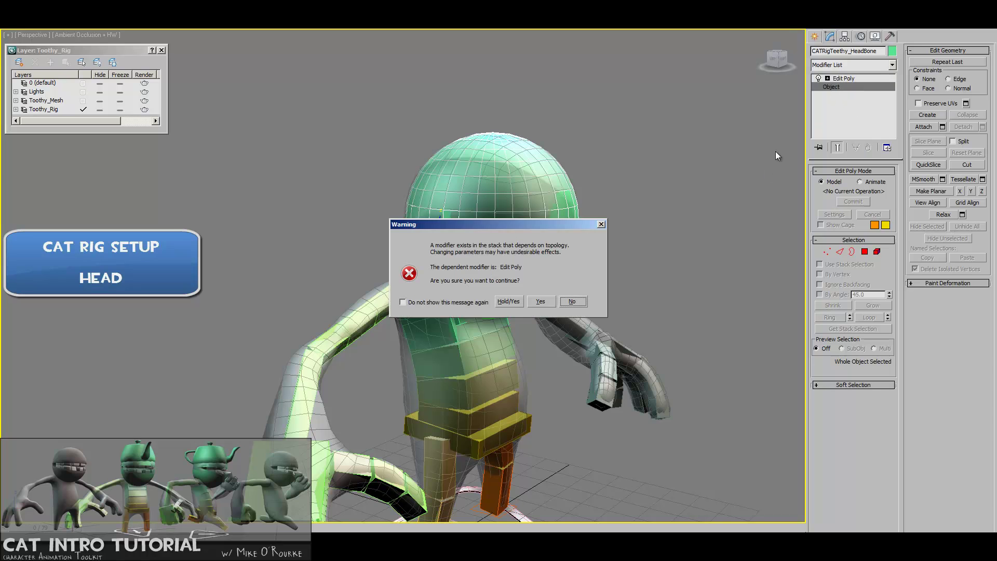
left_click(540, 301)
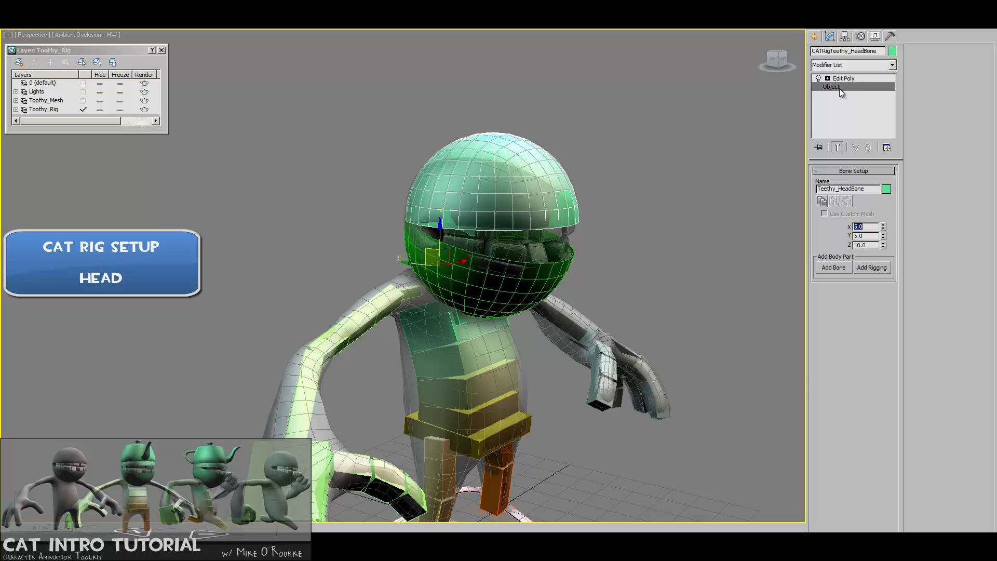
left_click(860, 79)
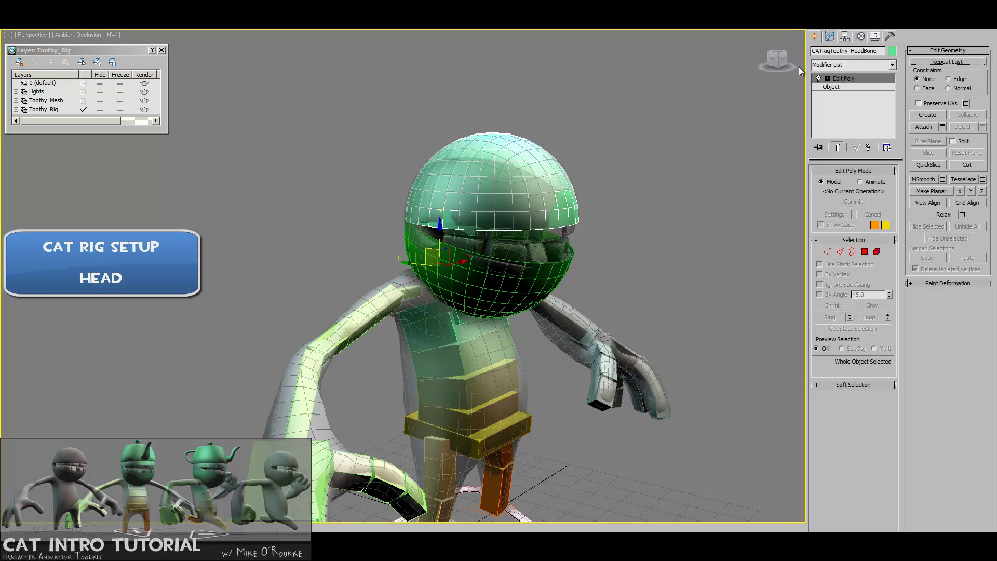
middle_click_drag(590, 221, 494, 213, "alt")
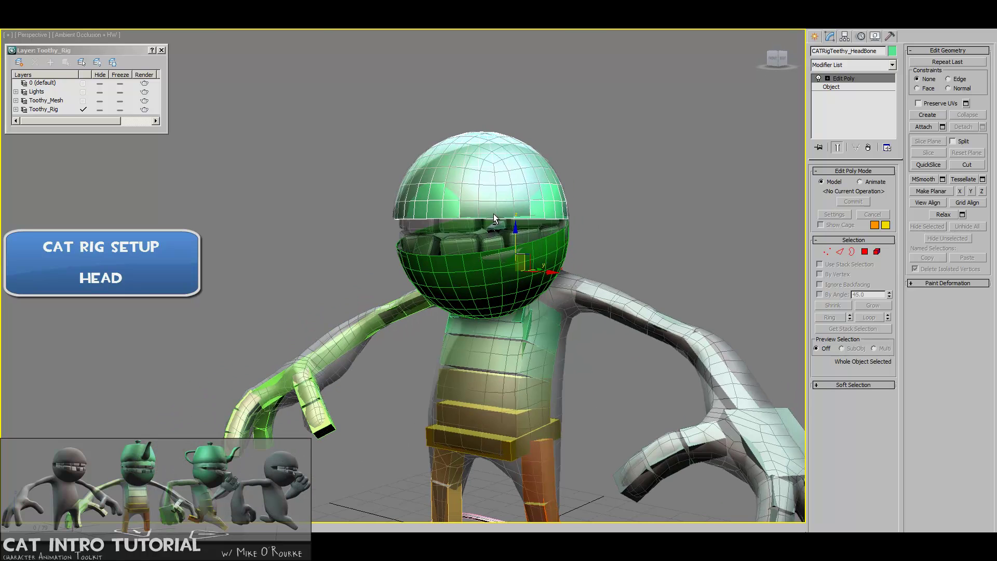
middle_click_drag(598, 221, 590, 216, "alt")
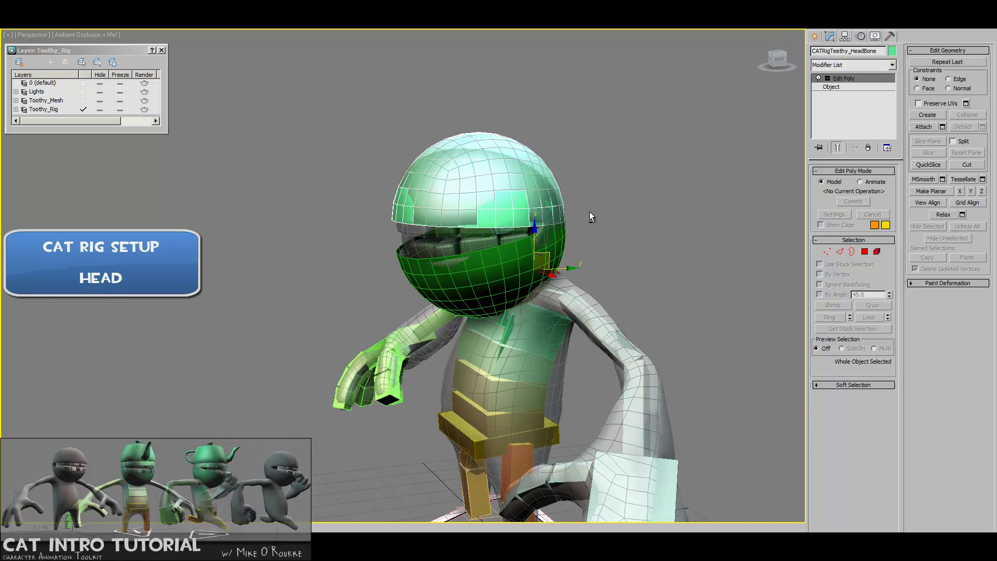
Test the rotation of the head bone together with its attached upper dome.
left_click(653, 235)
left_click(521, 218)
key("e")
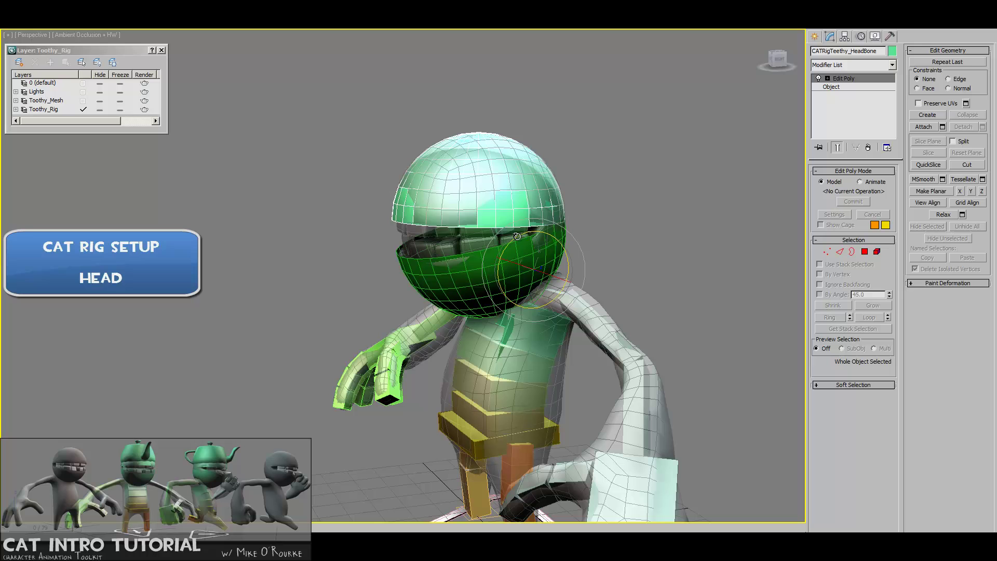
middle_click_drag(557, 267, 571, 250, "alt")
left_click_drag(571, 251, 694, 262)
right_click(694, 262)
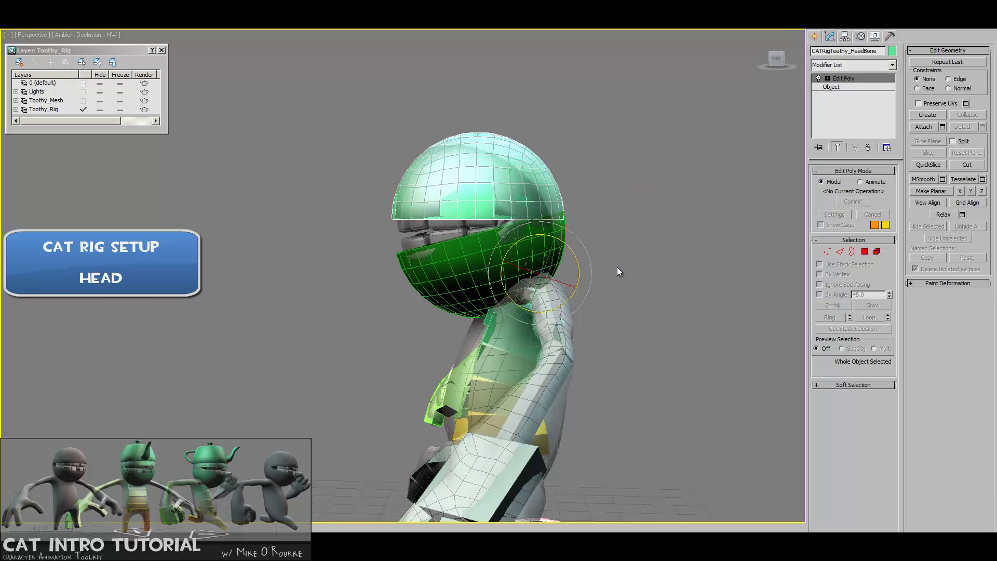
Show the scene in wireframe, delete the original box element from the head bone and return to object level.
key("F3")
left_click(877, 252)
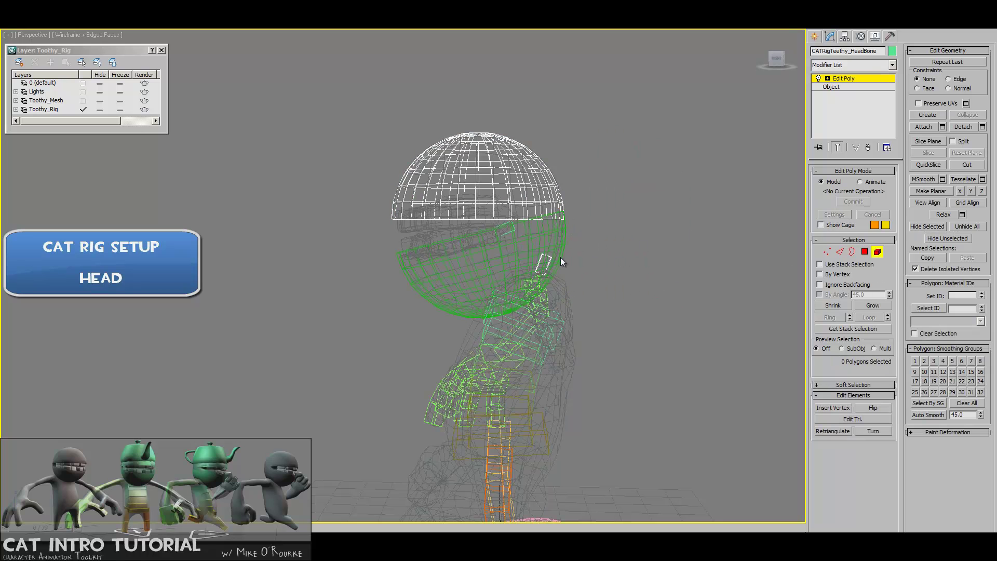
left_click(544, 262)
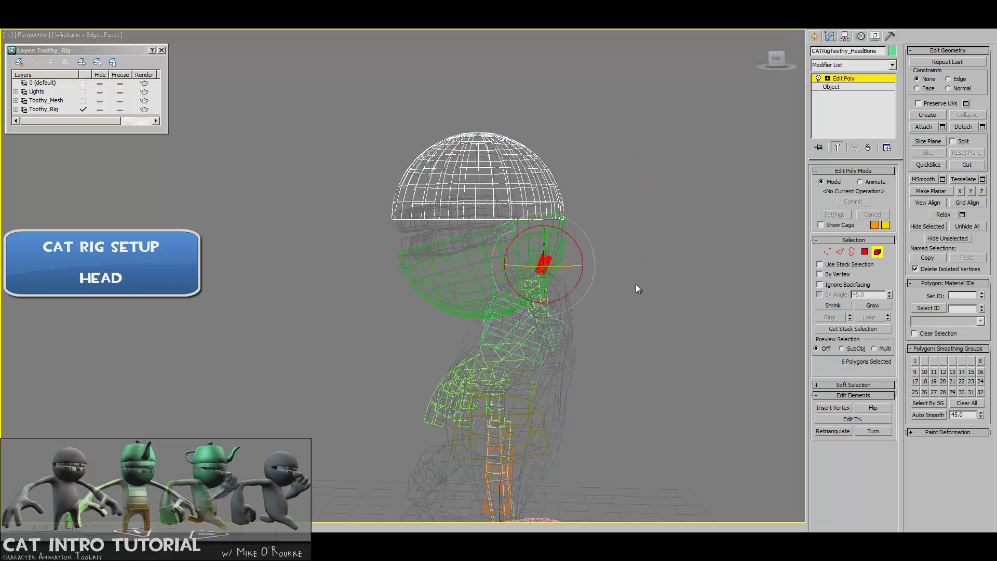
left_click(736, 283)
left_click(877, 251)
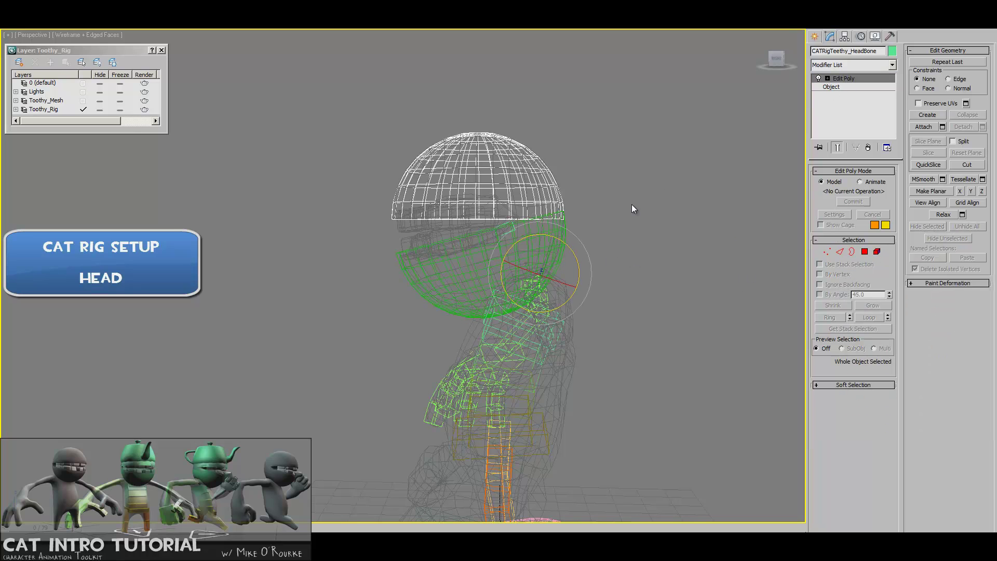
Add an Edit Poly modifier to the jaw bone and attach the lower green dome to it.
left_click(417, 294)
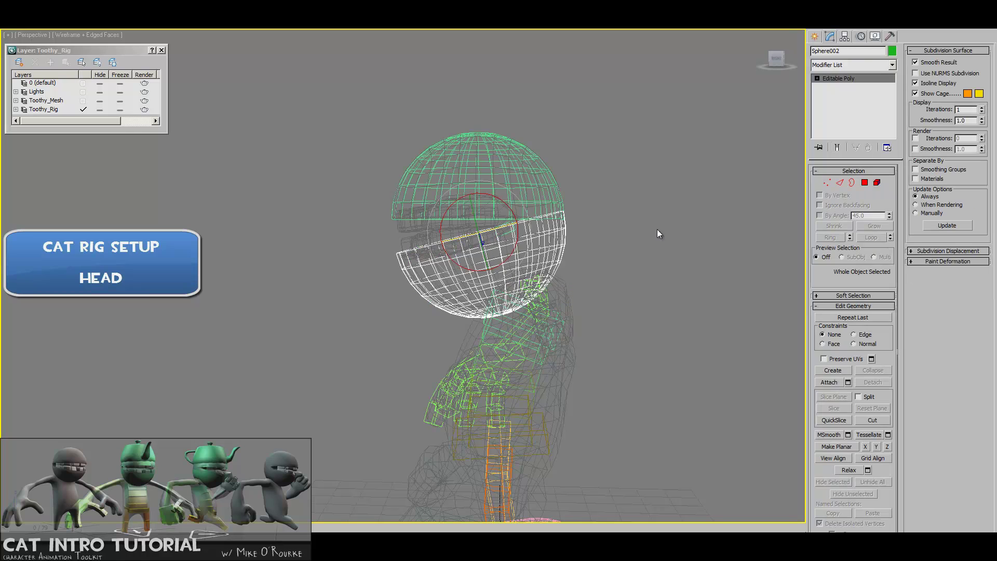
left_click(509, 234)
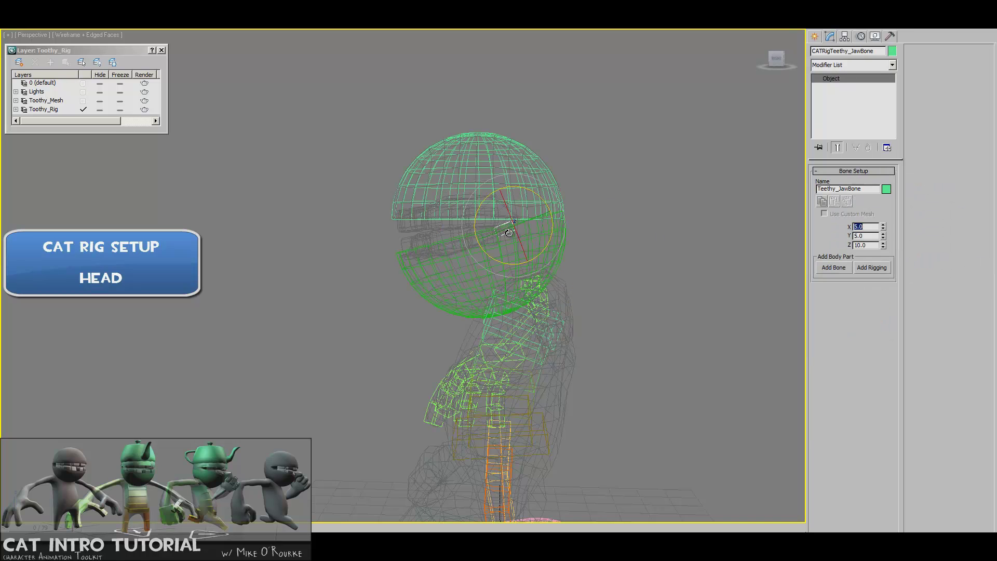
left_click(841, 65)
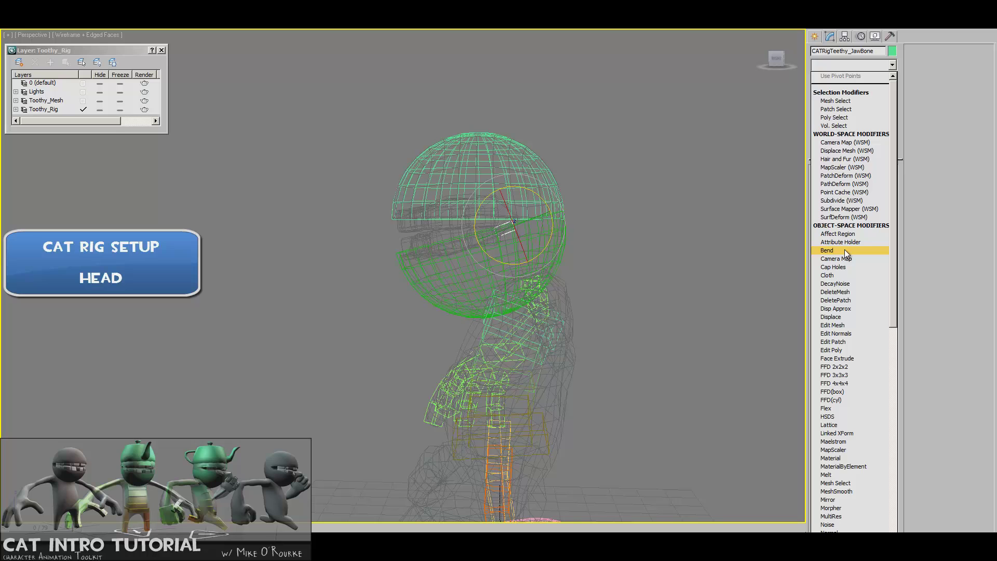
left_click(844, 349)
left_click(922, 126)
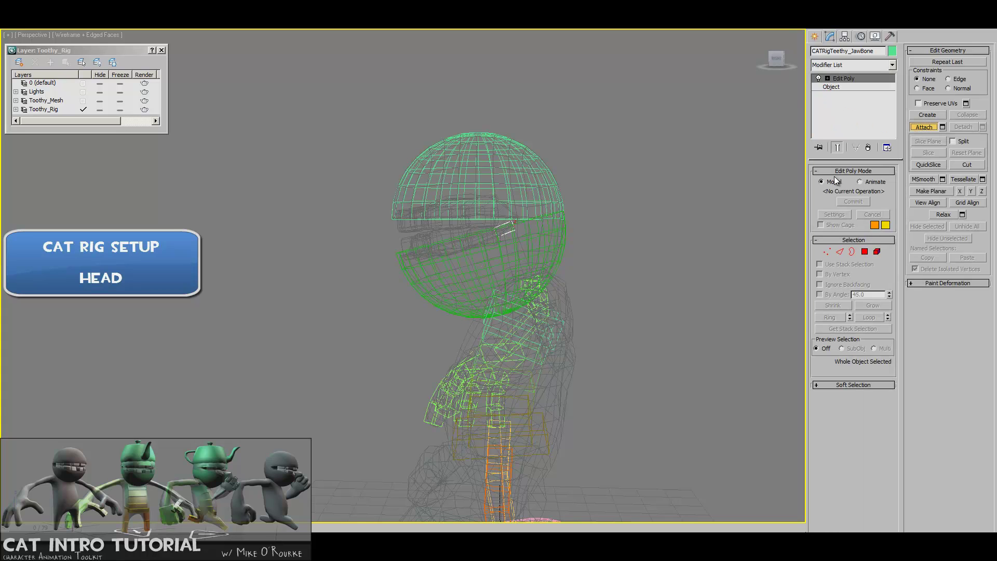
left_click(424, 301)
Delete the original box element from the jaw bone and return to object level.
key("4")
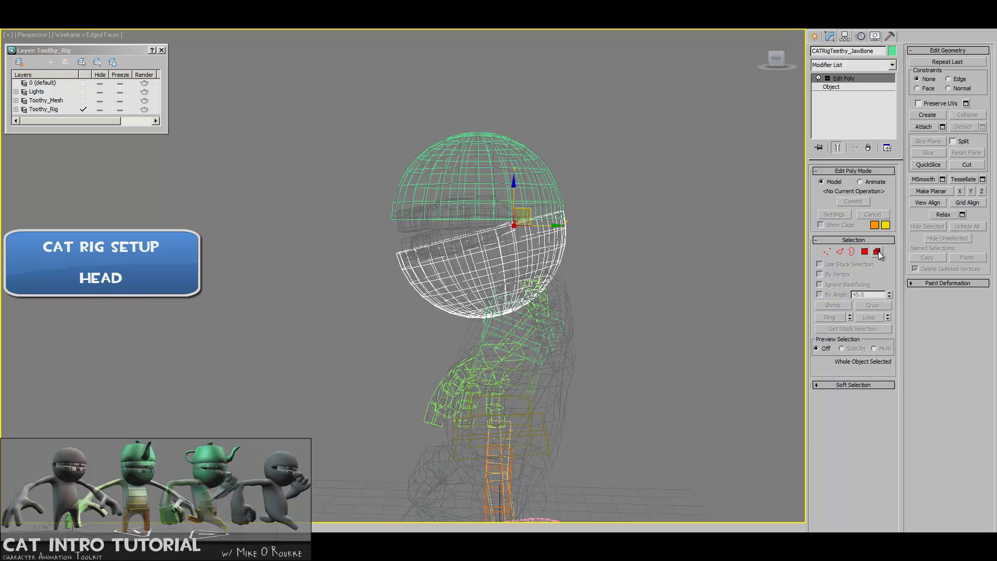
left_click(505, 232)
left_click(505, 232)
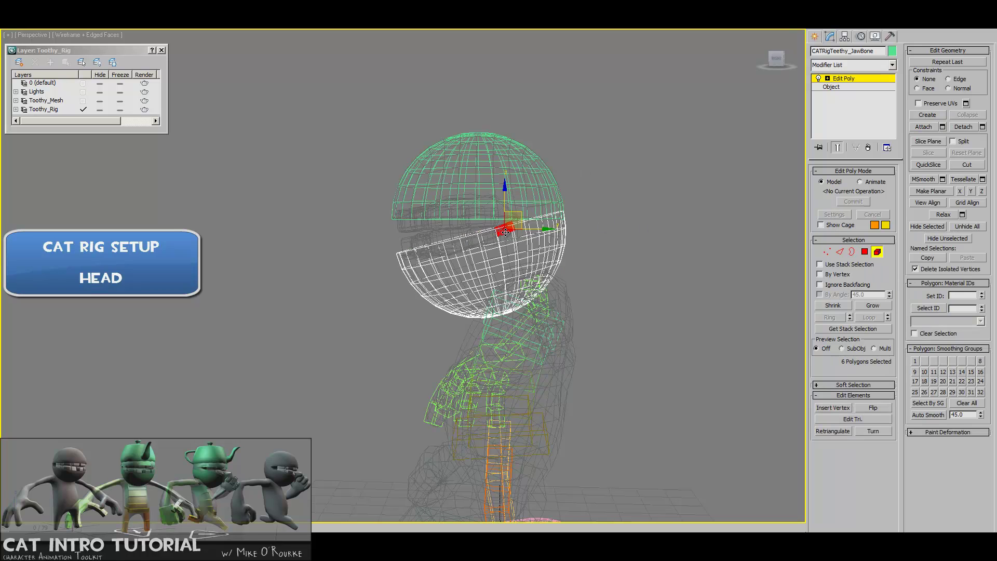
key("Delete")
left_click(876, 252)
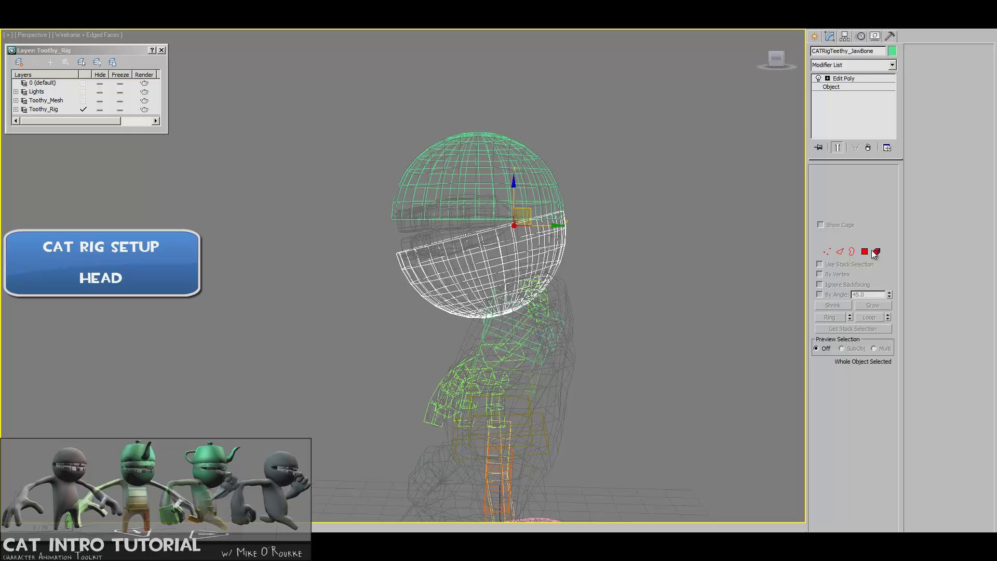
Return the scene to shaded display and select the pelvis hub while reviewing the whole rig from several angles.
left_click(594, 272)
mouse_move(540, 275)
middle_mouse_down("alt")
mouse_move(587, 275)
mouse_move(384, 364)
middle_mouse_up("alt")
key("F3")
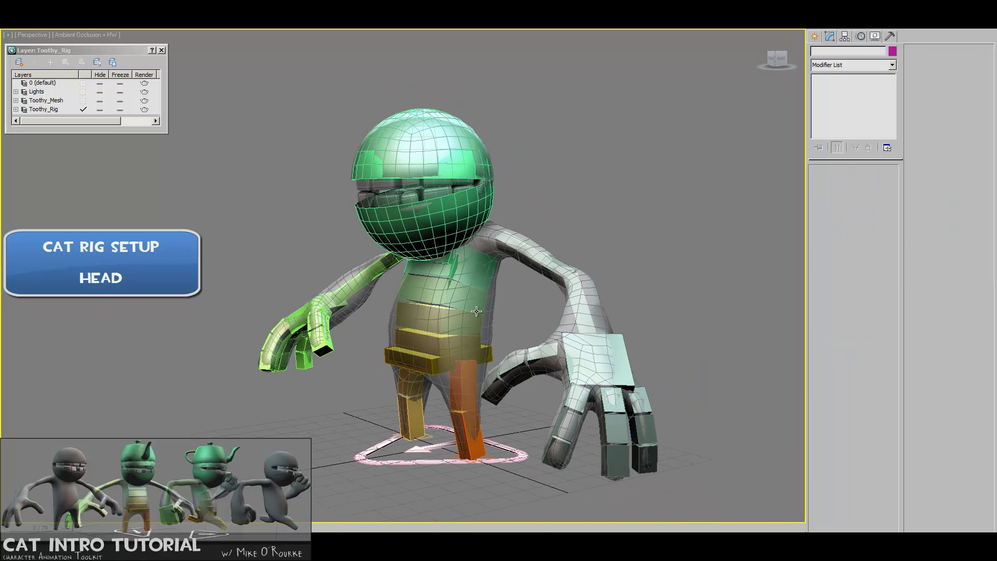
left_click(384, 360)
left_click_drag(445, 333, 462, 331)
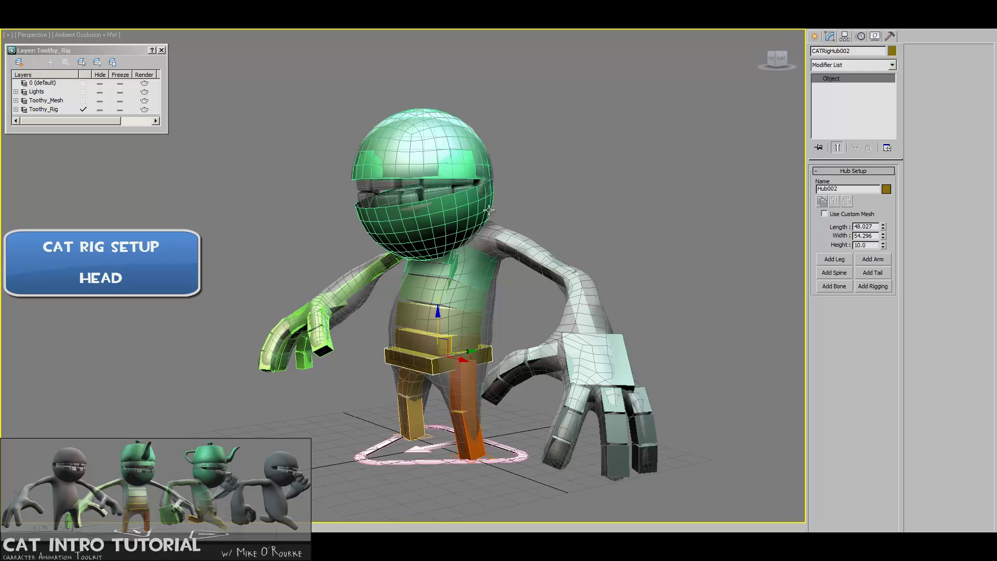
middle_click_drag(460, 240, 468, 291, "alt")
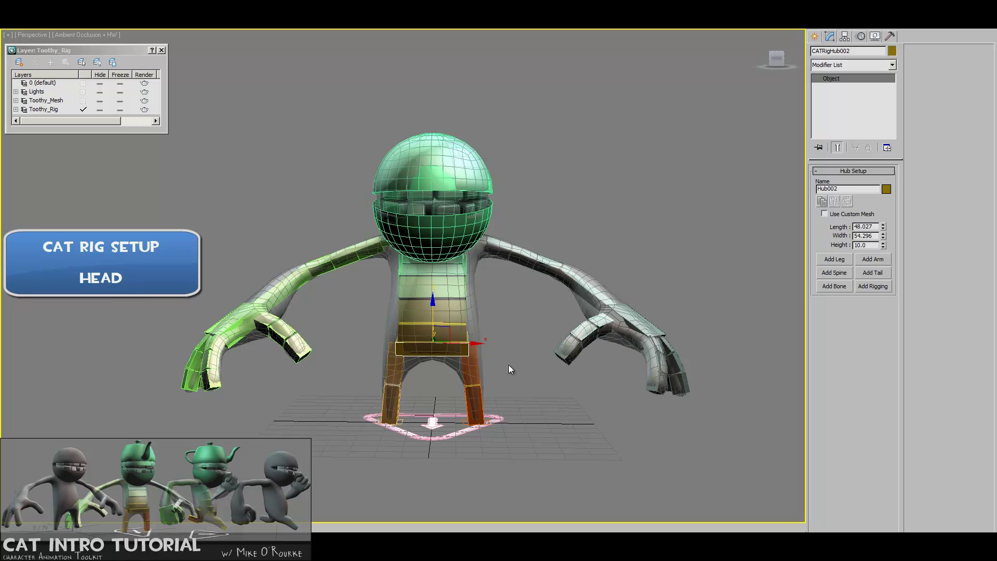
middle_click_drag(509, 364, 550, 319, "alt")
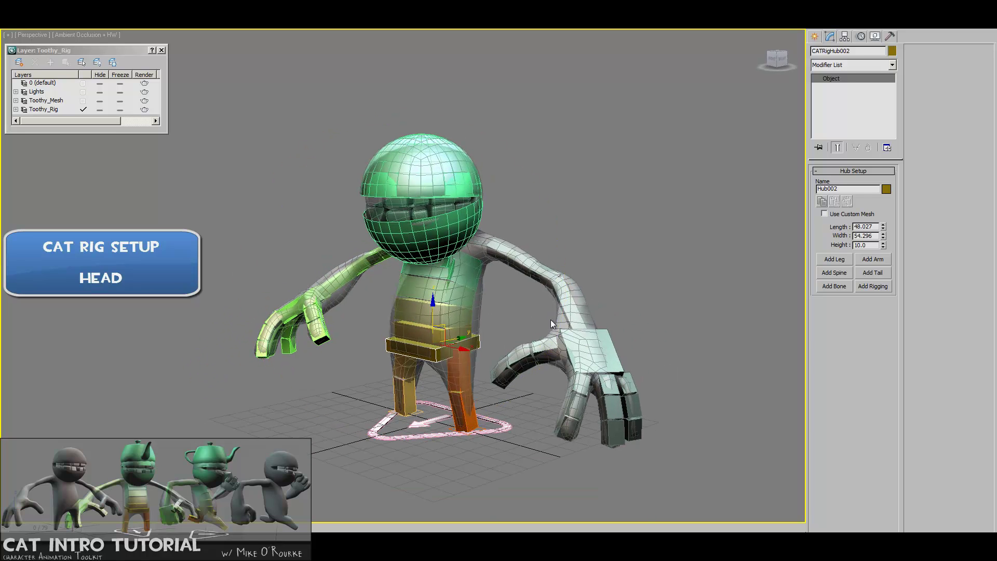
Create a standard primitive teapot on the ground grid at the character's feet.
left_click(815, 36)
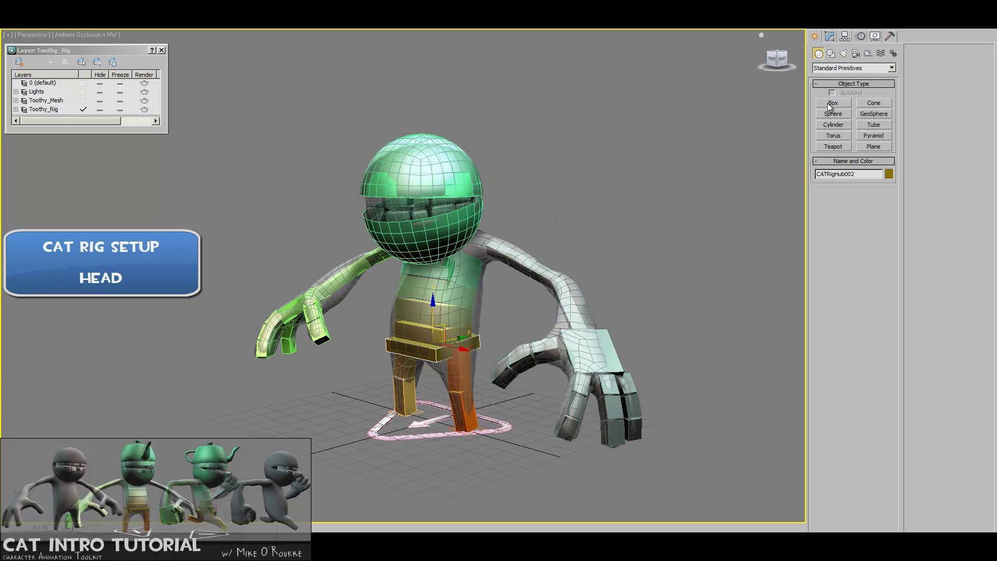
left_click(852, 67)
left_click(837, 77)
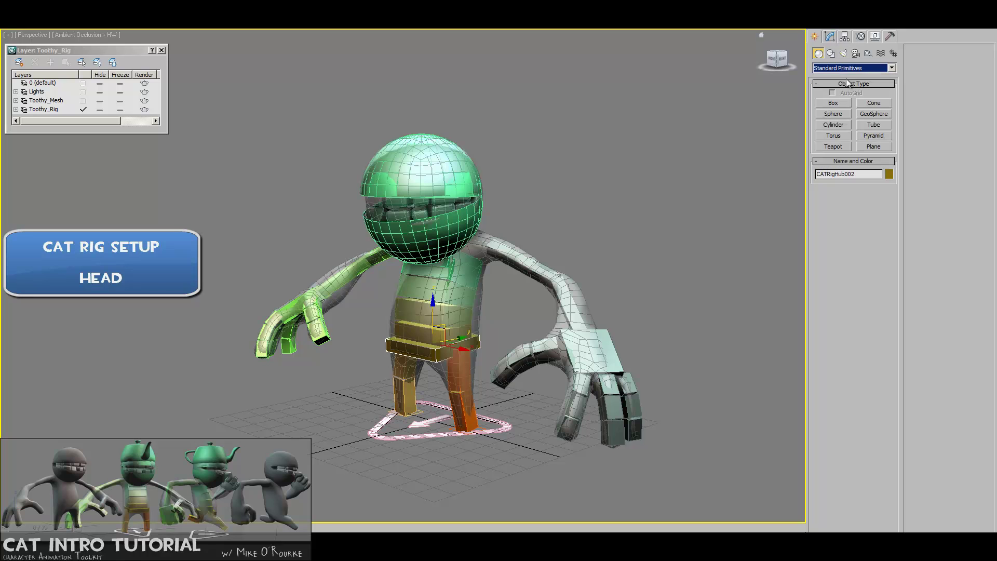
left_click(837, 147)
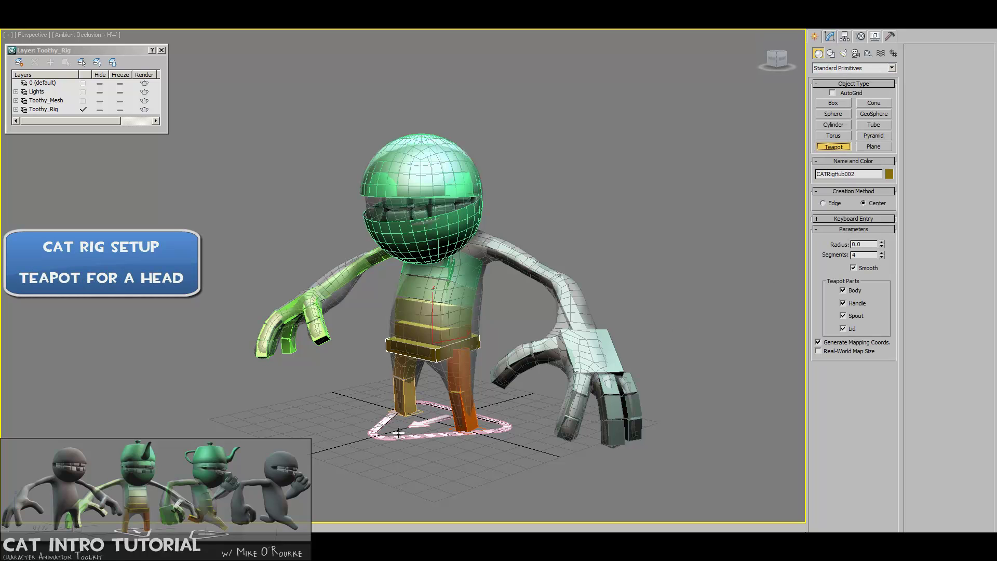
left_click_drag(399, 432, 450, 436)
Rotate the teapot about its vertical axis so that the spout points in the direction the character faces.
middle_click_drag(430, 419, 504, 354, "alt")
key("e")
left_click_drag(417, 440, 400, 443)
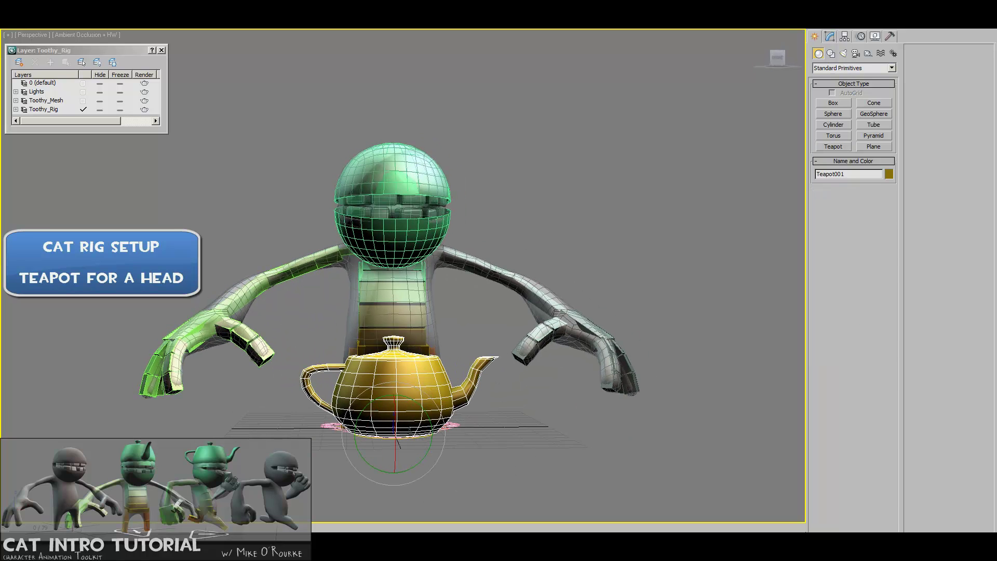
left_click_drag(414, 436, 367, 446)
middle_click_drag(510, 382, 381, 390, "alt")
Move the teapot up onto the character's head so that it covers the upper dome.
key("w")
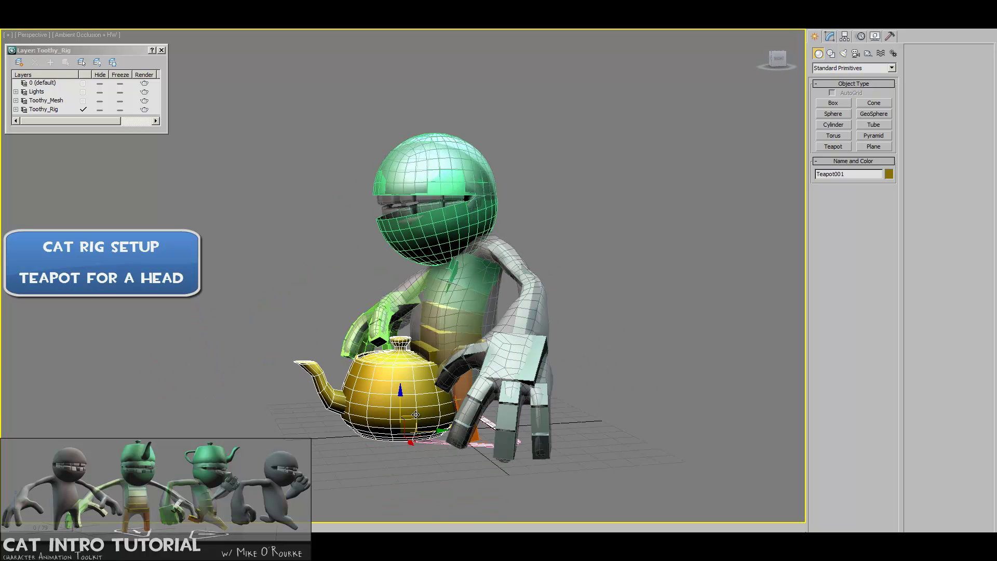
left_click_drag(416, 415, 452, 184)
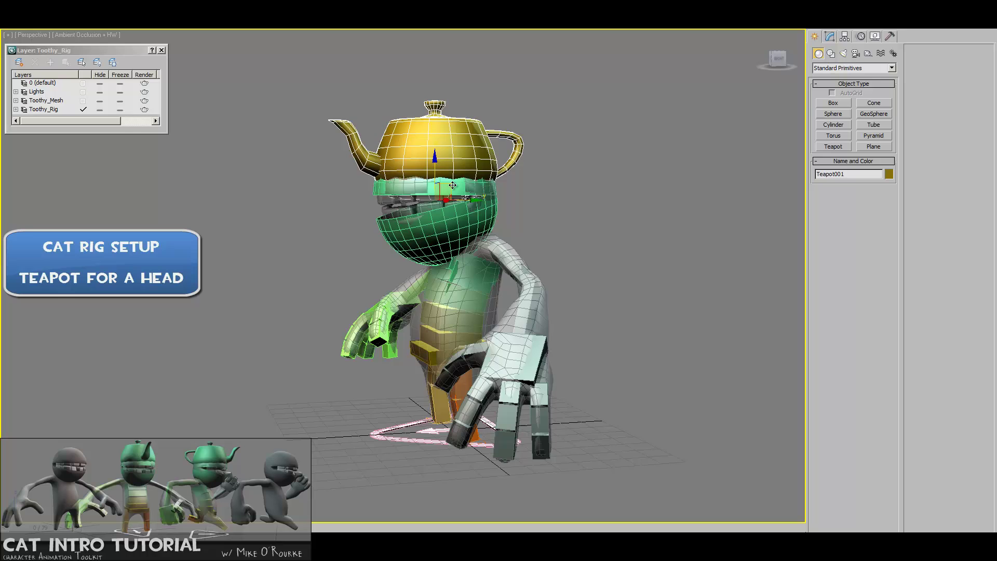
middle_click_drag(452, 184, 539, 268, "alt")
scroll(532, 210, "up", 2)
middle_click_drag(539, 267, 474, 271, "alt")
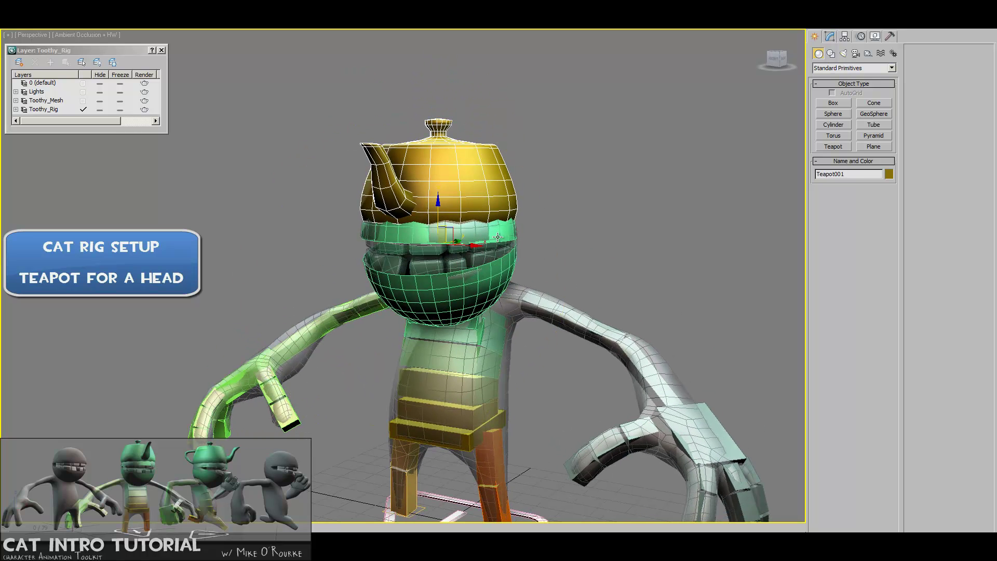
Attach the teapot to the head bone through its Edit Poly modifier and clear the selection.
left_click(499, 237)
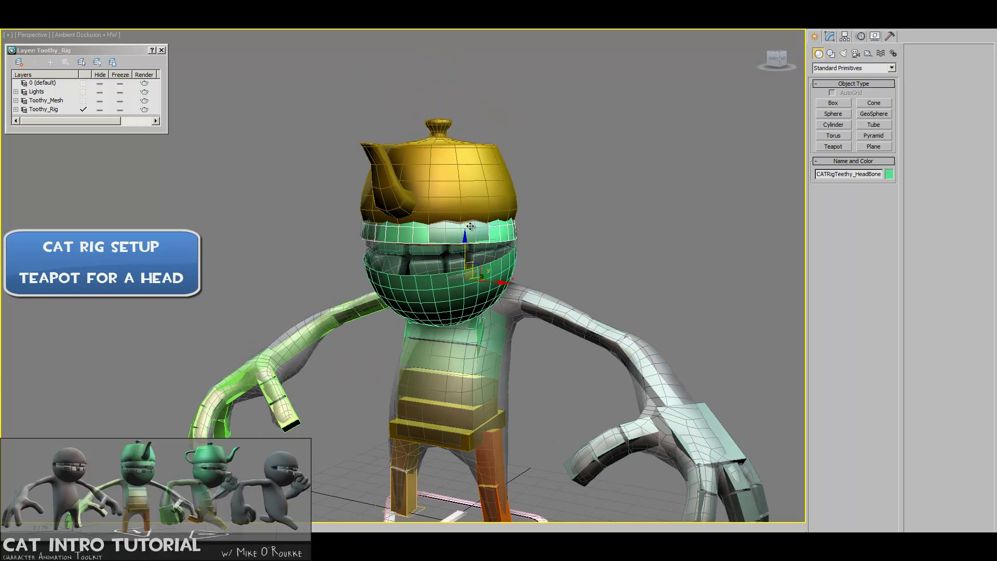
left_click(829, 36)
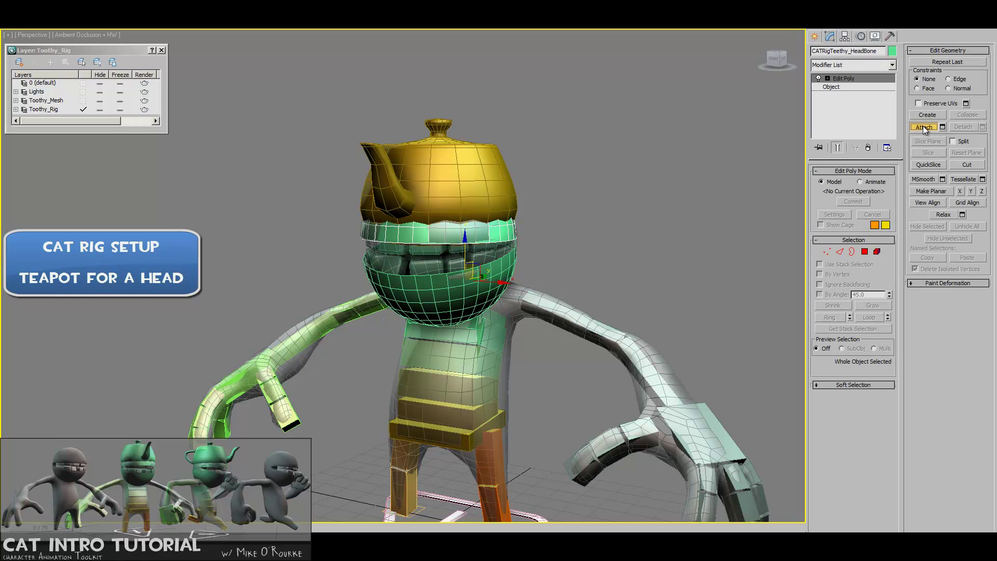
left_click(493, 158)
left_click(551, 276)
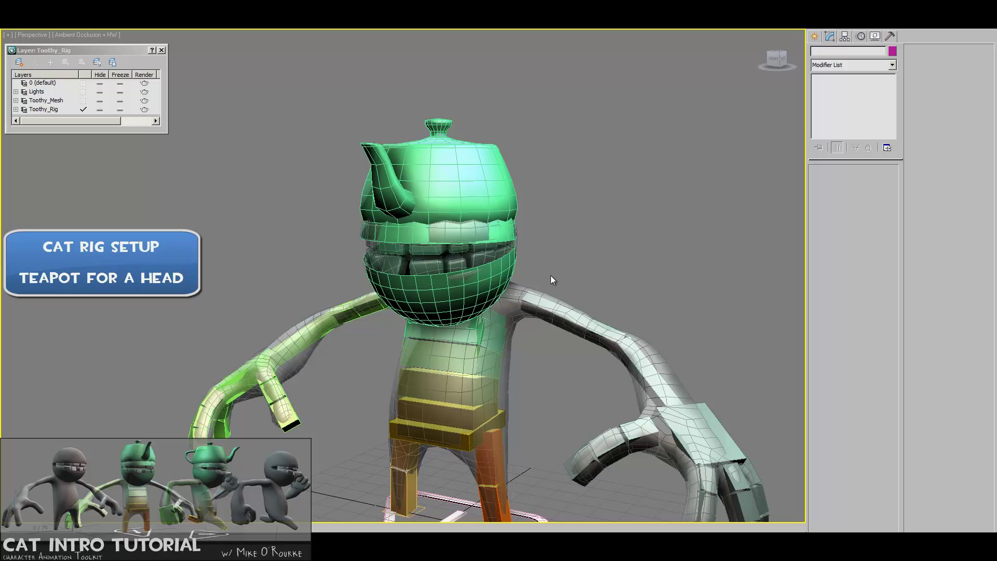
Test the rotation of the head and jaw bones with their attached meshes, cancelling each trial rotation.
middle_click_drag(491, 308, 471, 304, "alt")
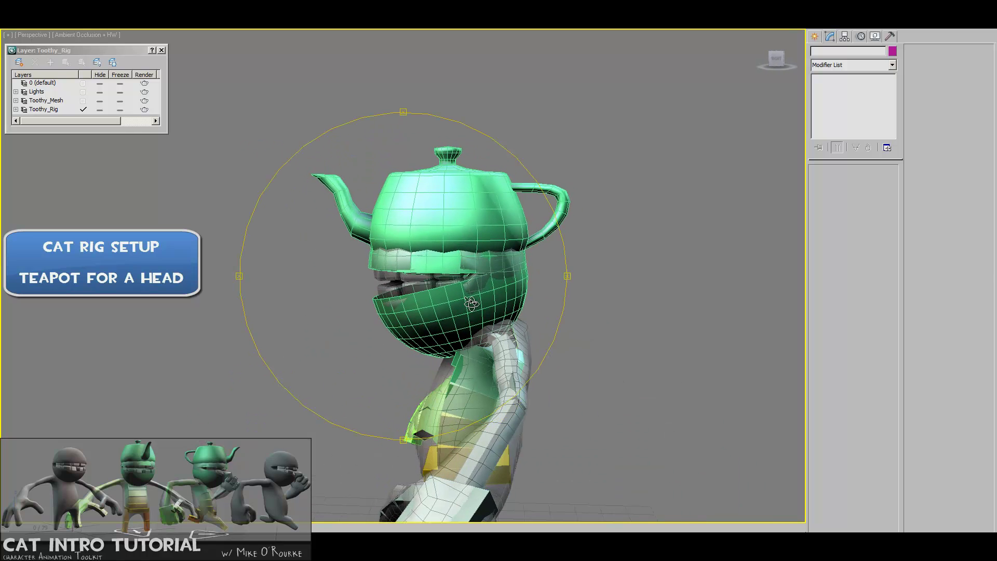
left_click(471, 304)
key("e")
left_click_drag(532, 286, 592, 303)
right_click(592, 304)
left_click(450, 293)
left_click_drag(450, 293, 431, 327)
right_click(430, 328)
middle_click_drag(593, 310, 520, 299, "alt")
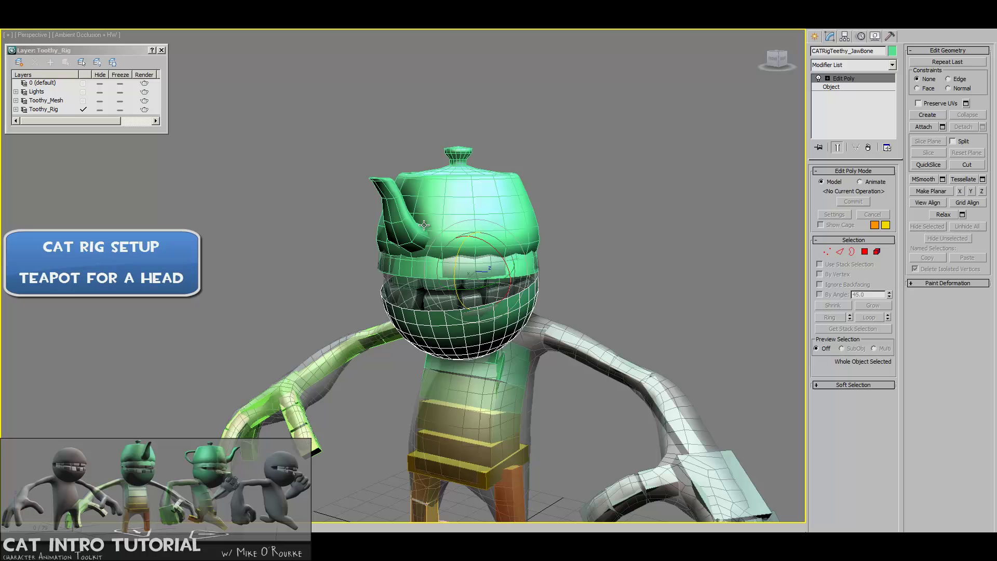
Clear the selection and examine the whole character with its teapot head.
middle_click_drag(554, 302, 569, 224, "alt")
left_click(552, 304)
scroll(583, 270, "down", 3)
middle_click_drag(505, 282, 488, 315, "alt")
scroll(490, 314, "up", 3)
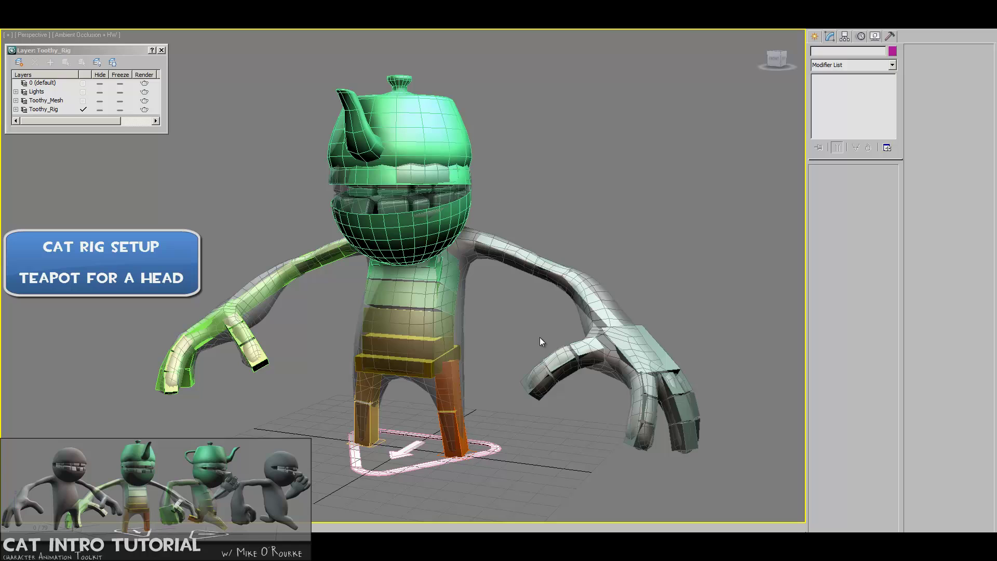